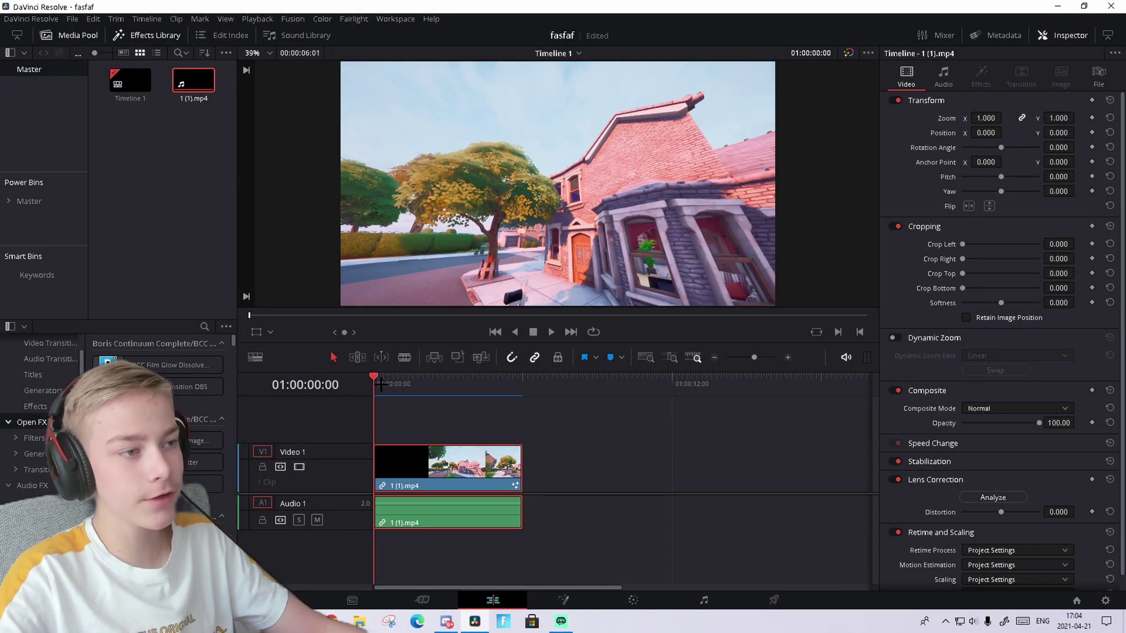
- Preview the clip on the timeline, open it in the Fusion page and move the playhead to frame 8
{"action": "left_click_drag", "start_coordinate": [381, 384], "coordinate": [403, 383]}
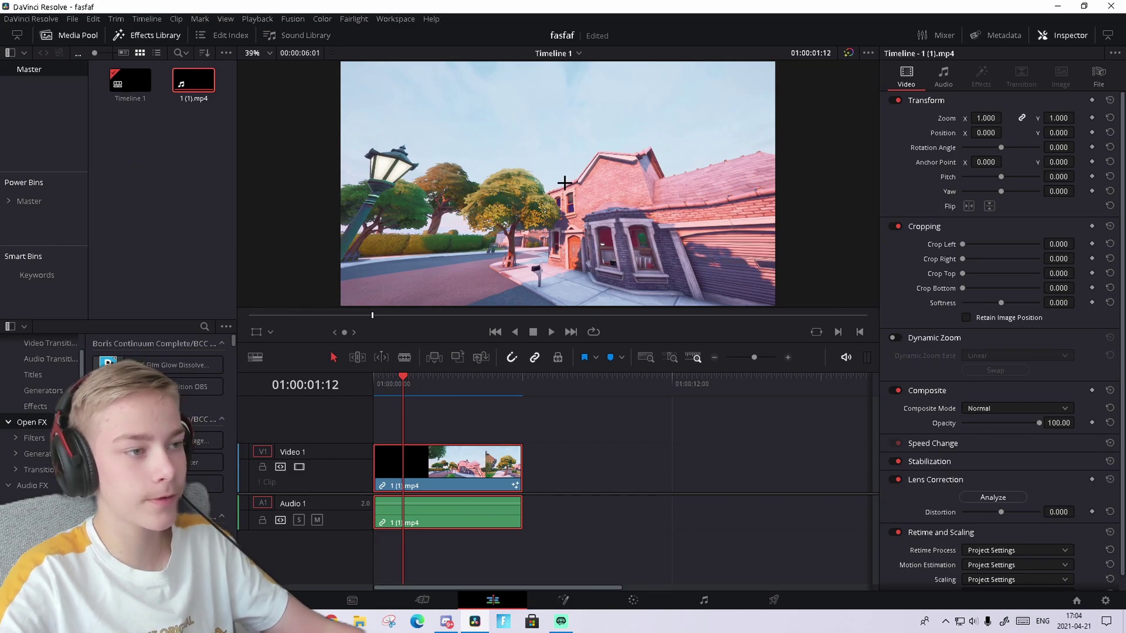
{"action": "left_click_drag", "start_coordinate": [377, 385], "coordinate": [464, 436]}
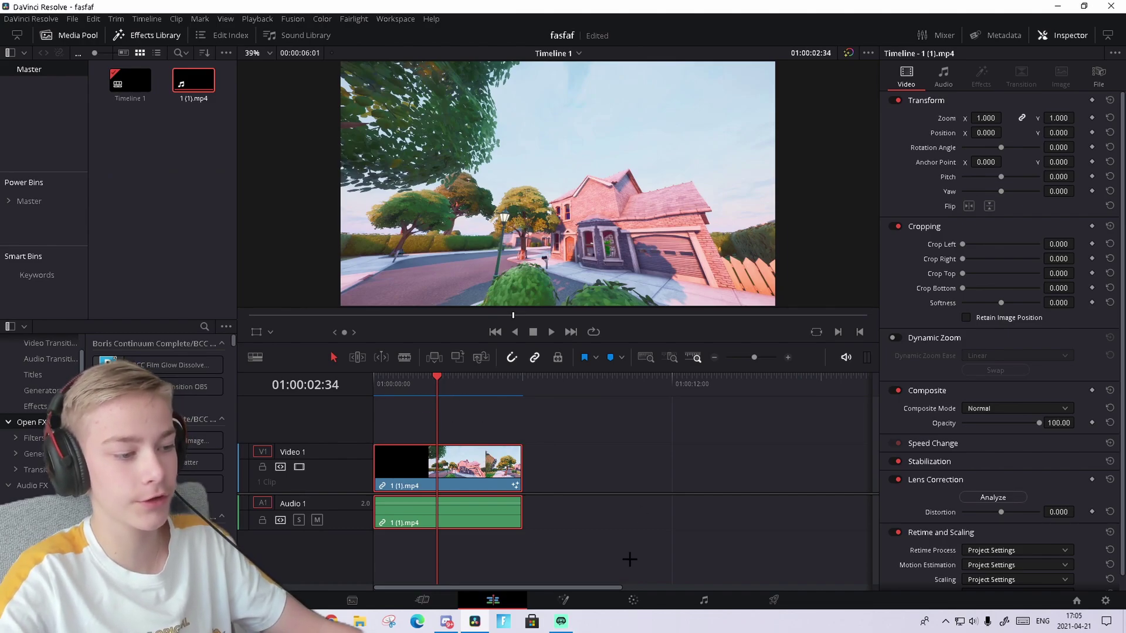
{"action": "left_click", "coordinate": [563, 600]}
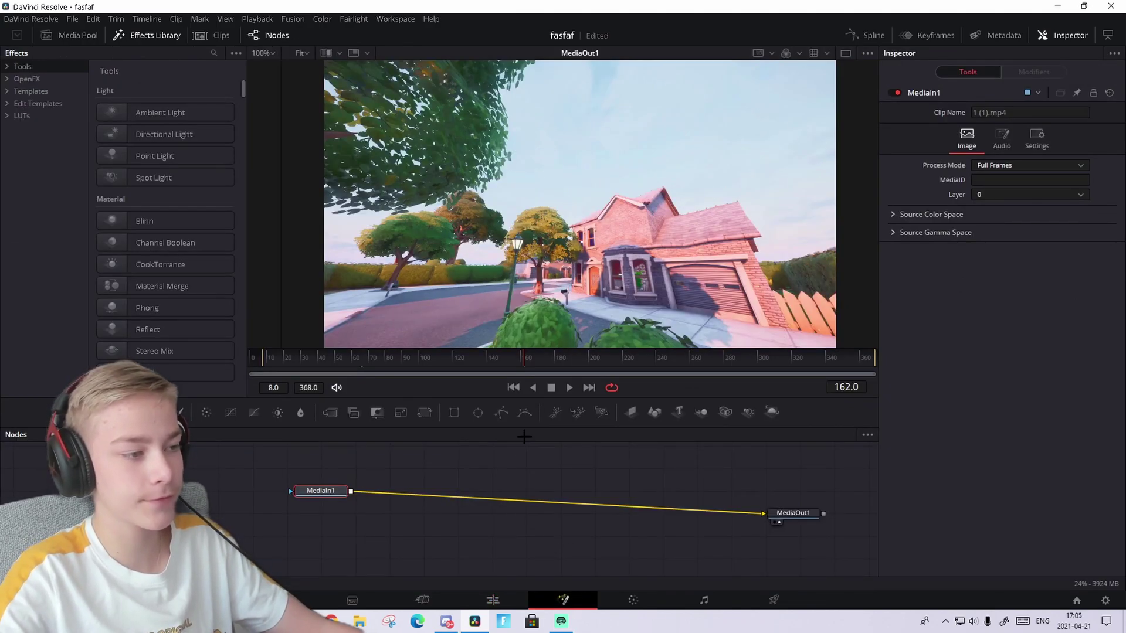
{"action": "left_click_drag", "start_coordinate": [522, 359], "coordinate": [267, 388]}
{"action": "key", "text": "Left"}
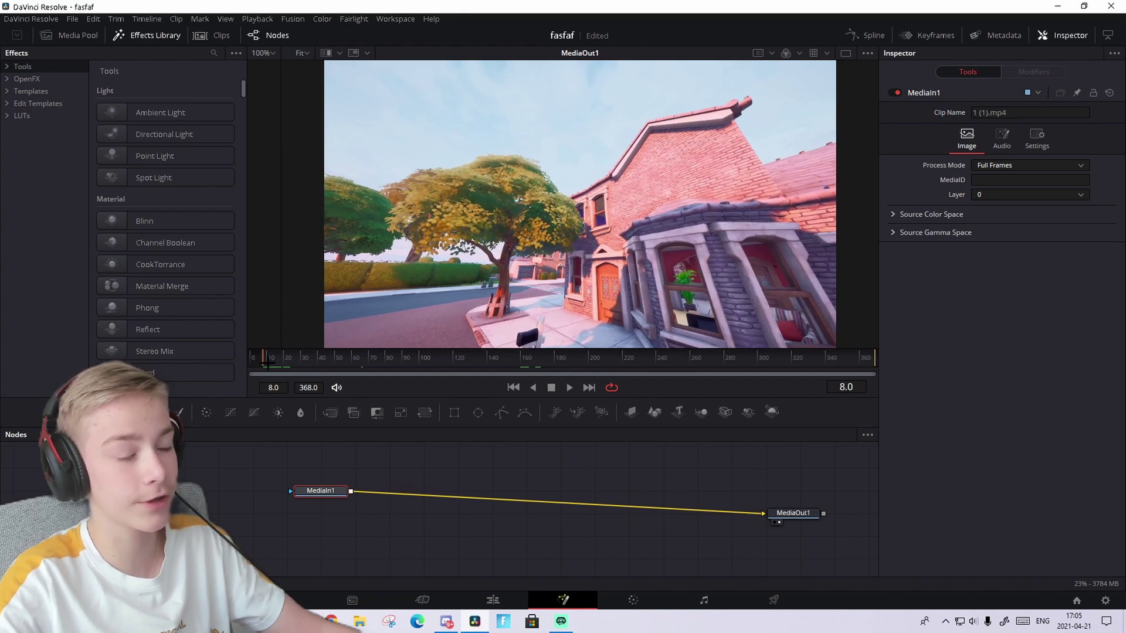
- Insert a Planar Tracker node between the media input and the media output, close to the input node
{"action": "left_click_drag", "start_coordinate": [322, 491], "coordinate": [349, 493]}
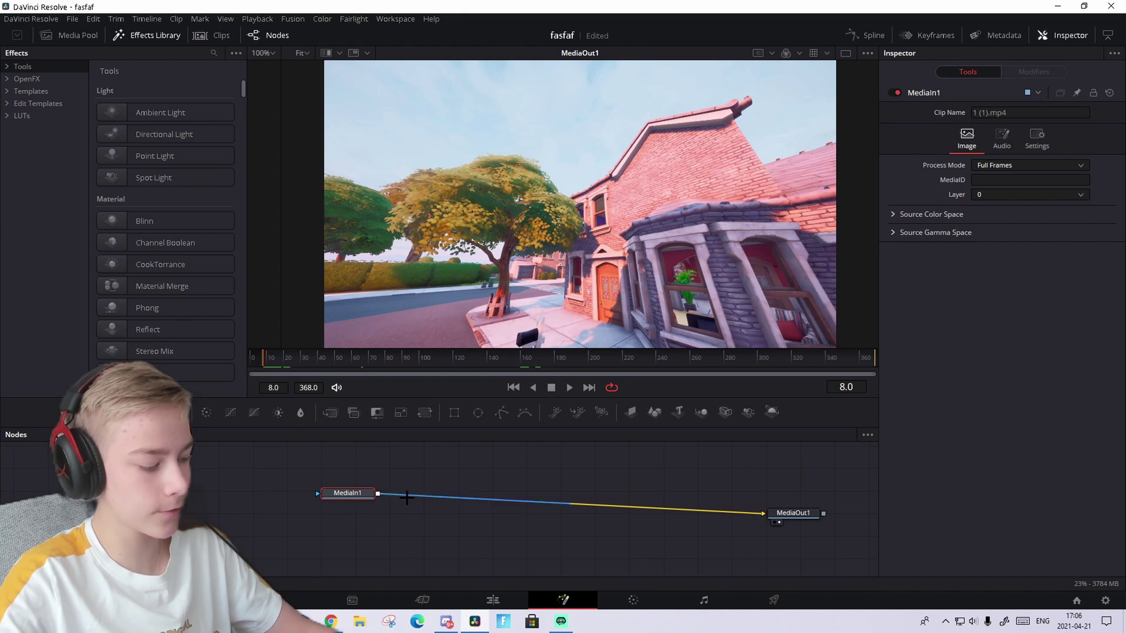
{"action": "key", "text": "shift+space"}
{"action": "type", "text": "Planar Tracker"}
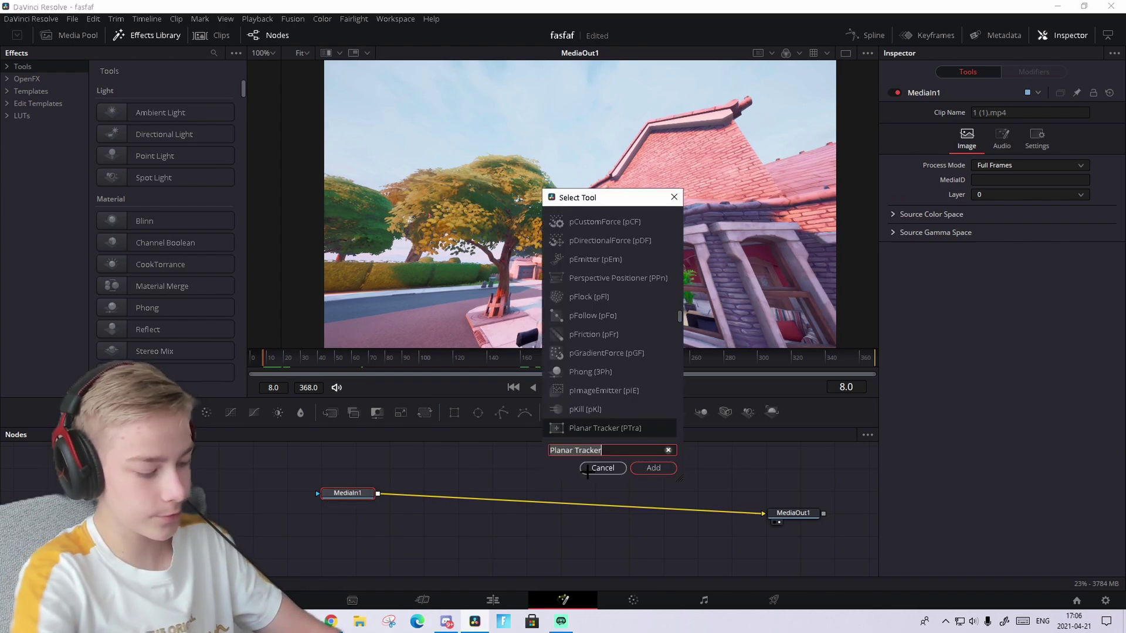
{"action": "key", "text": "ctrl+a"}
{"action": "type", "text": "tracker"}
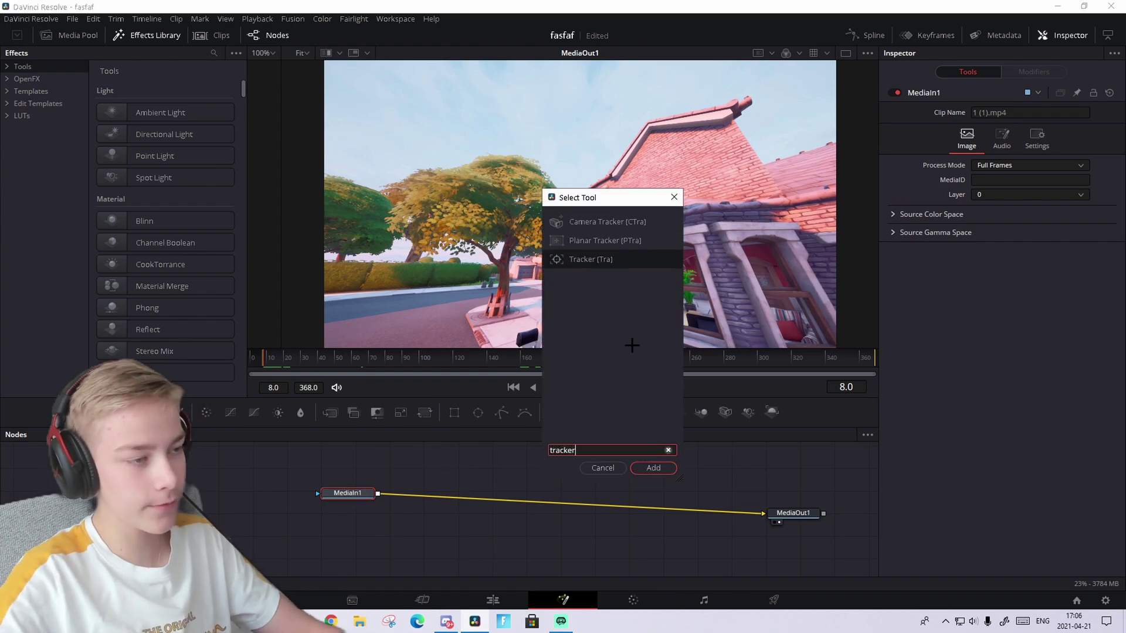
{"action": "left_click", "coordinate": [627, 241]}
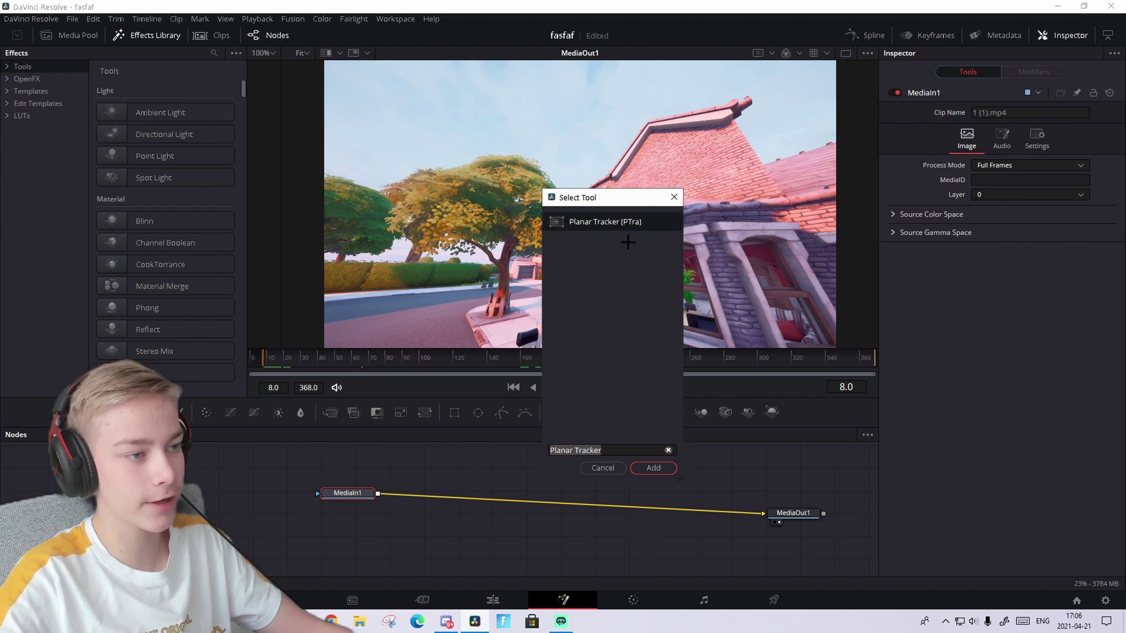
{"action": "left_click", "coordinate": [653, 467]}
{"action": "left_click_drag", "start_coordinate": [414, 499], "coordinate": [449, 499]}
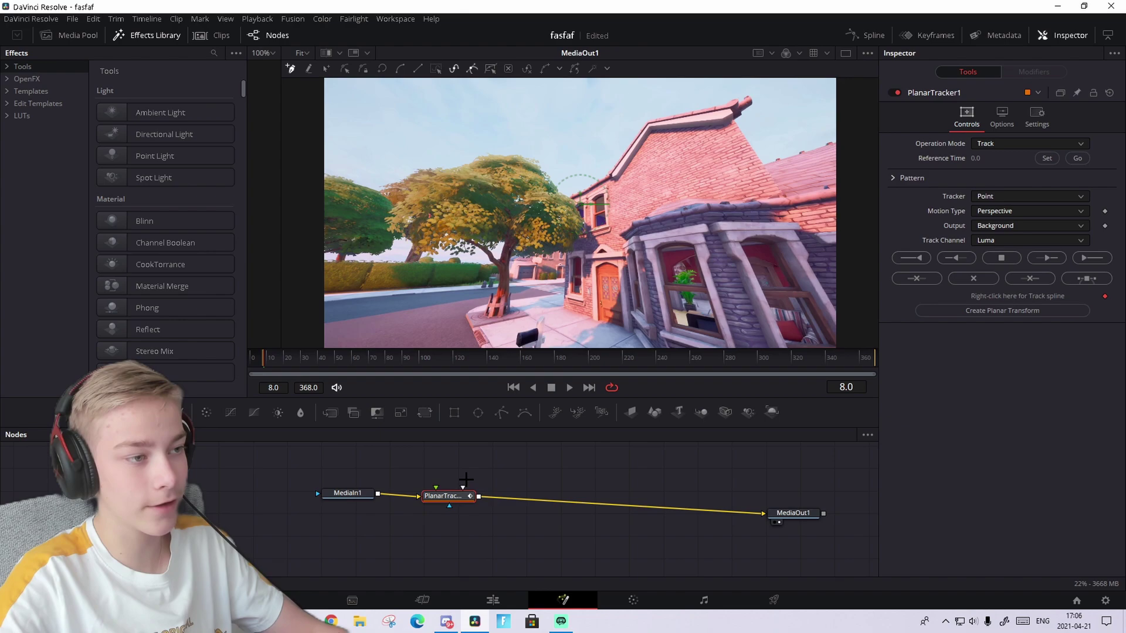
{"action": "mouse_move", "coordinate": [446, 496]}
{"action": "left_mouse_down"}
{"action": "mouse_move", "coordinate": [426, 497]}
{"action": "mouse_move", "coordinate": [440, 499]}
{"action": "left_mouse_up"}
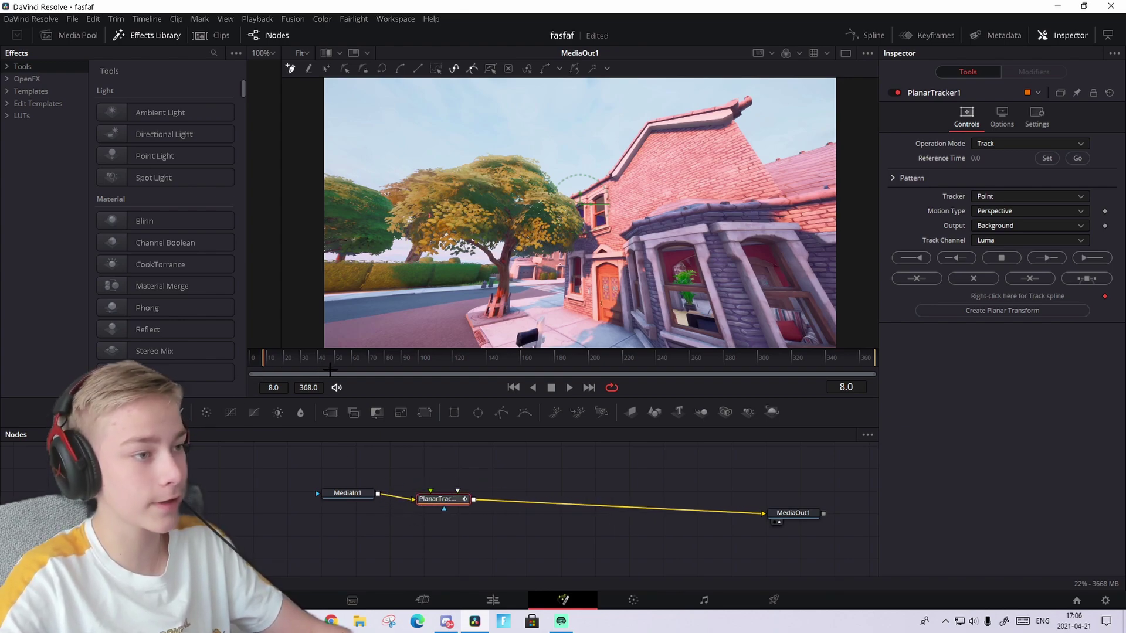
- Set the tracker's reference time to the current frame and outline the house's upper brick wall with a closed four-point polygon
{"action": "left_click", "coordinate": [1054, 159]}
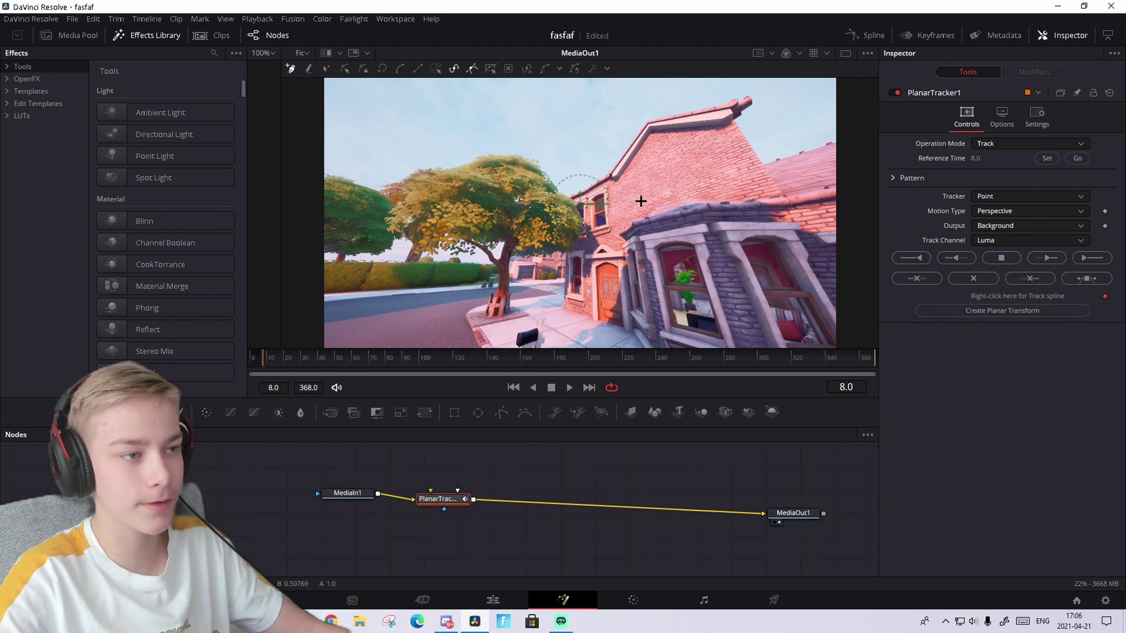
{"action": "left_click", "coordinate": [614, 179]}
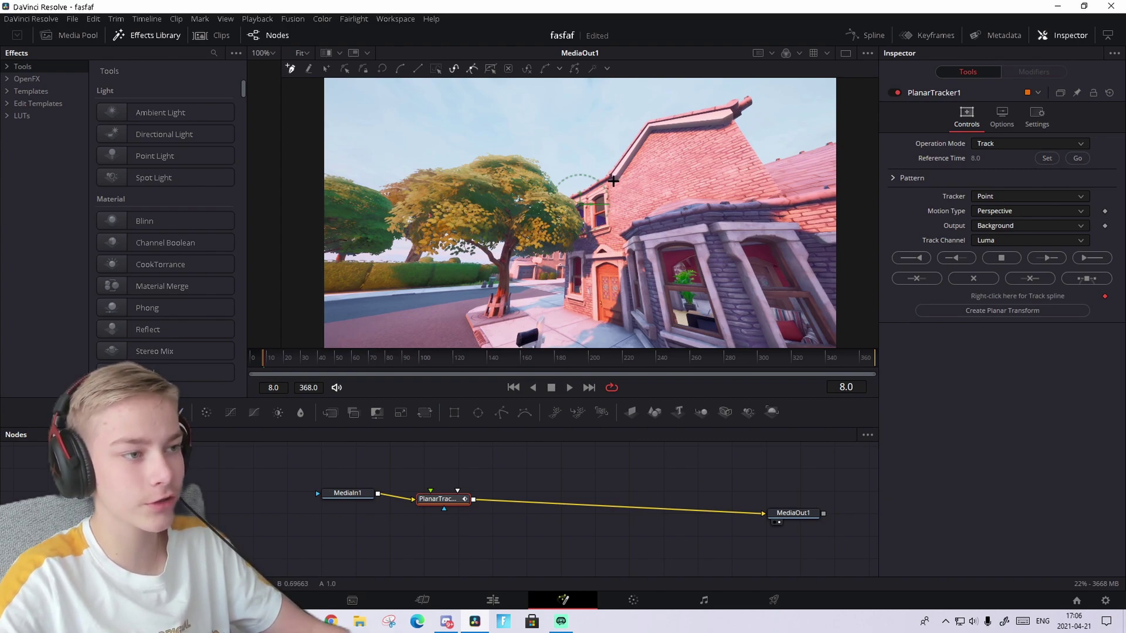
{"action": "left_click", "coordinate": [731, 121]}
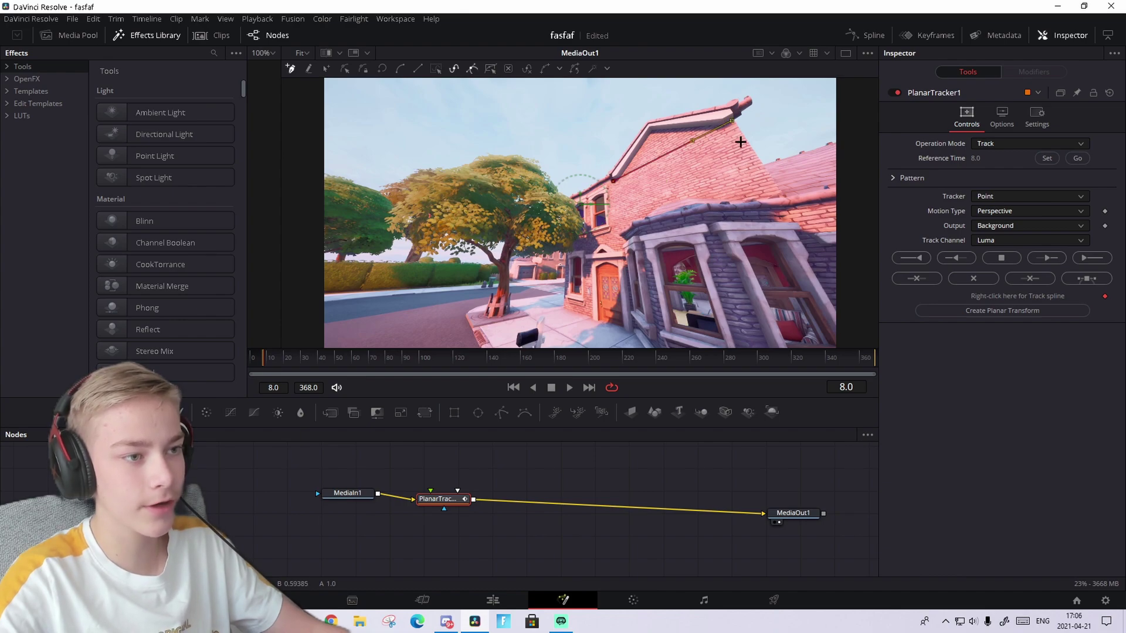
{"action": "left_click", "coordinate": [782, 194]}
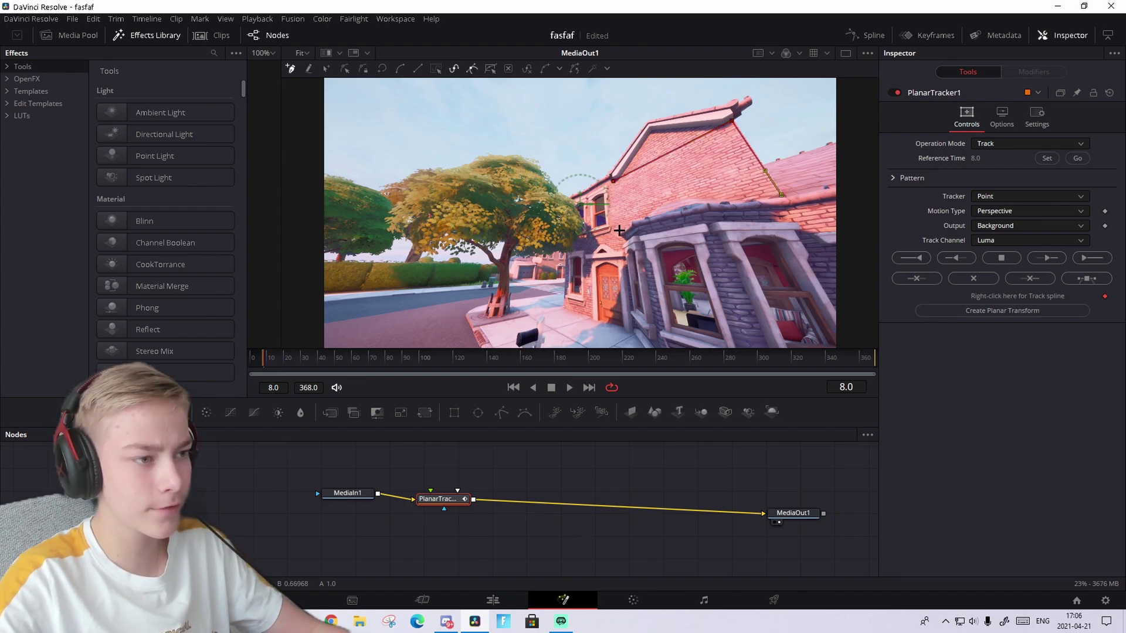
{"action": "left_click", "coordinate": [618, 231]}
{"action": "left_click", "coordinate": [613, 181]}
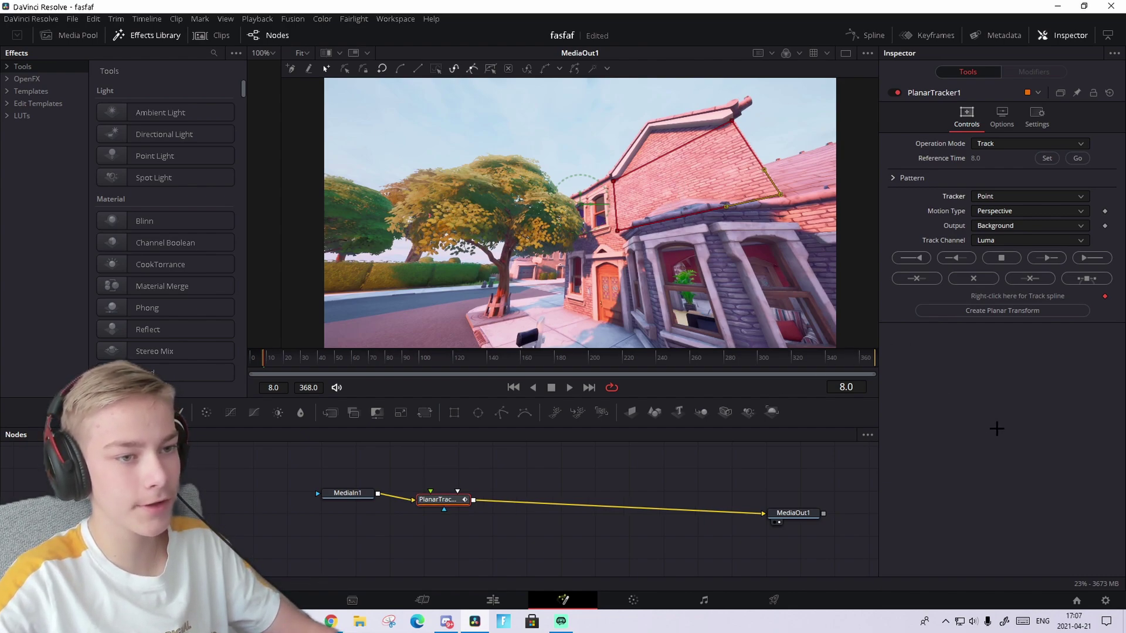
- Track the brick wall forward to the end of the clip, check the track by scrubbing, and return to frame 9
{"action": "left_click", "coordinate": [1091, 257]}
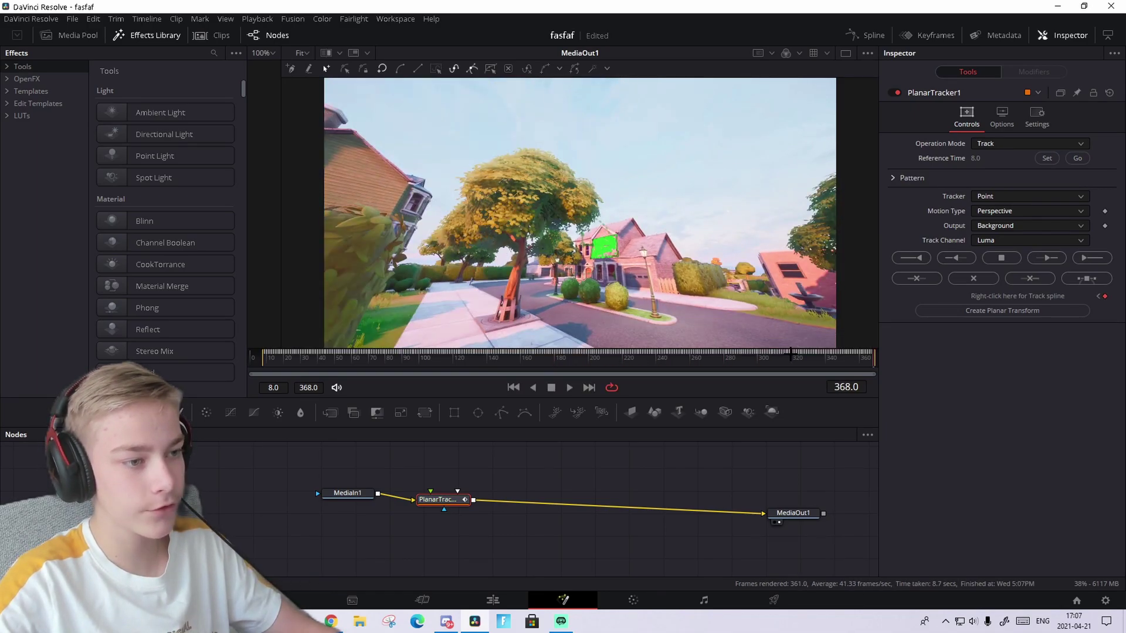
{"action": "left_click", "coordinate": [750, 358]}
{"action": "left_click_drag", "start_coordinate": [751, 357], "coordinate": [582, 358]}
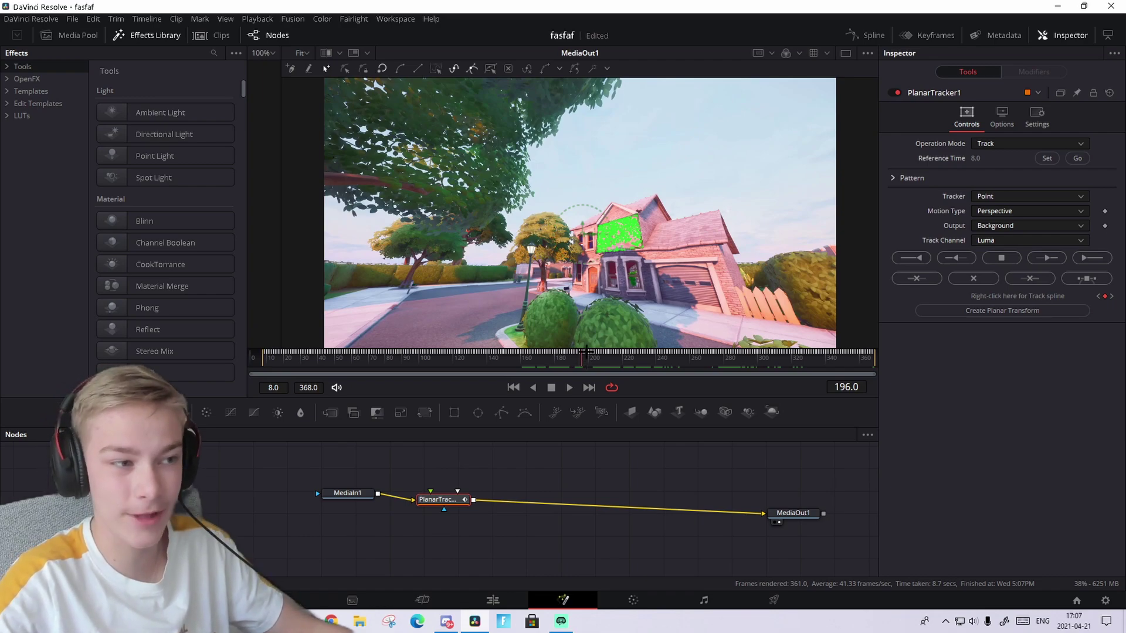
{"action": "mouse_move", "coordinate": [585, 358]}
{"action": "left_mouse_down"}
{"action": "mouse_move", "coordinate": [394, 360]}
{"action": "mouse_move", "coordinate": [586, 359]}
{"action": "left_mouse_up"}
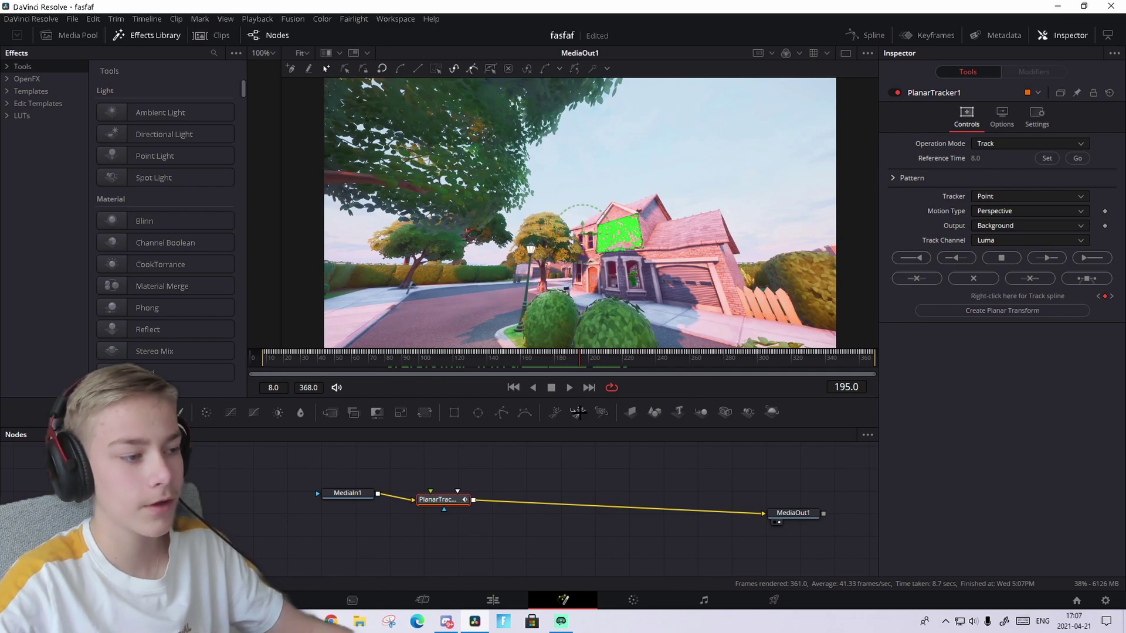
{"action": "left_click_drag", "start_coordinate": [580, 358], "coordinate": [309, 384]}
{"action": "left_click", "coordinate": [265, 374]}
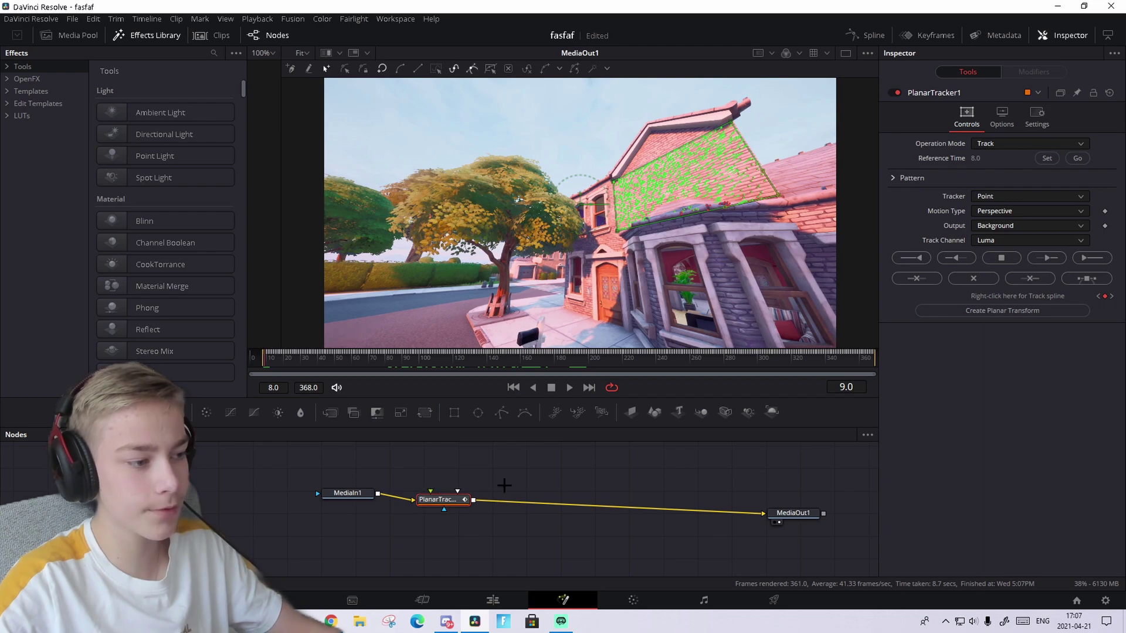
- Create a Planar Transform from the tracker and place its node above the media input node
{"action": "left_click", "coordinate": [1003, 310]}
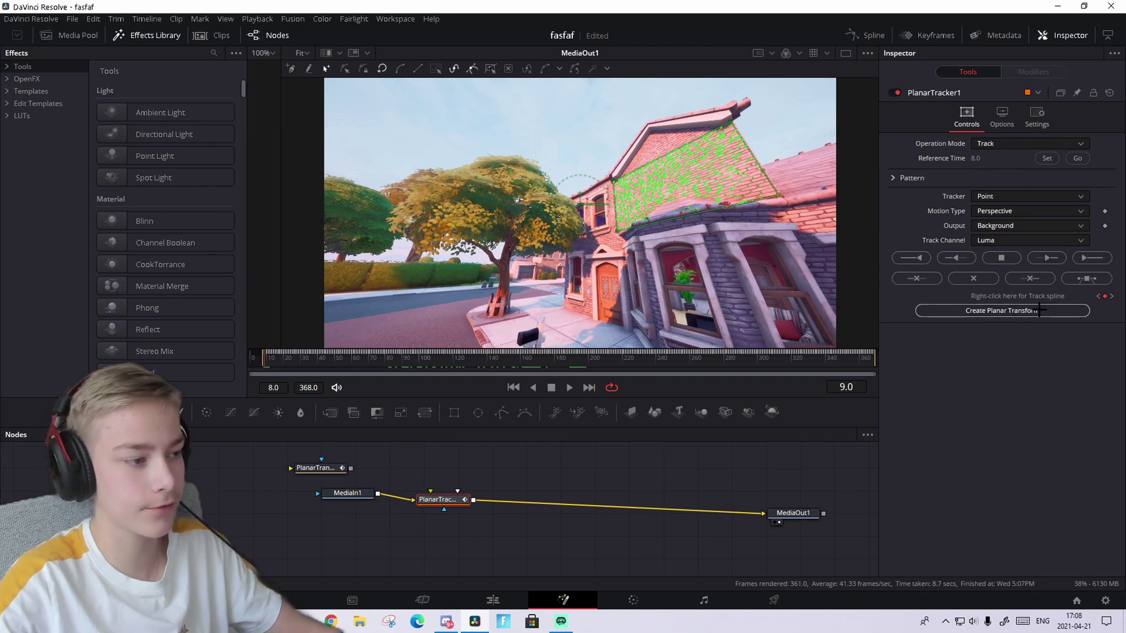
{"action": "left_click_drag", "start_coordinate": [319, 468], "coordinate": [344, 468]}
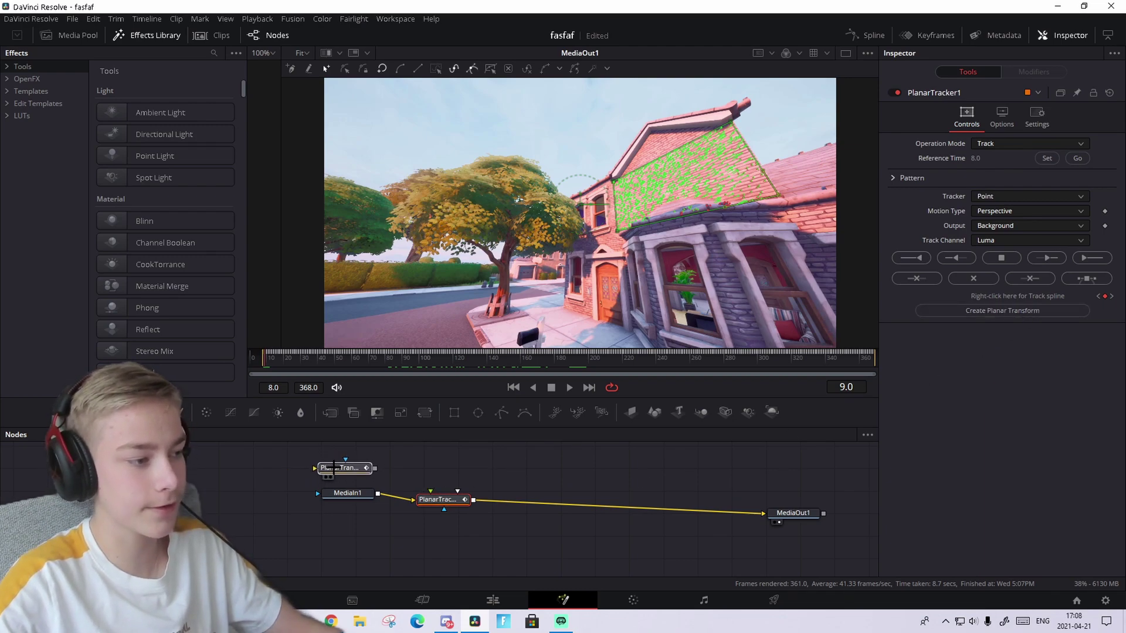
{"action": "left_click", "coordinate": [501, 470]}
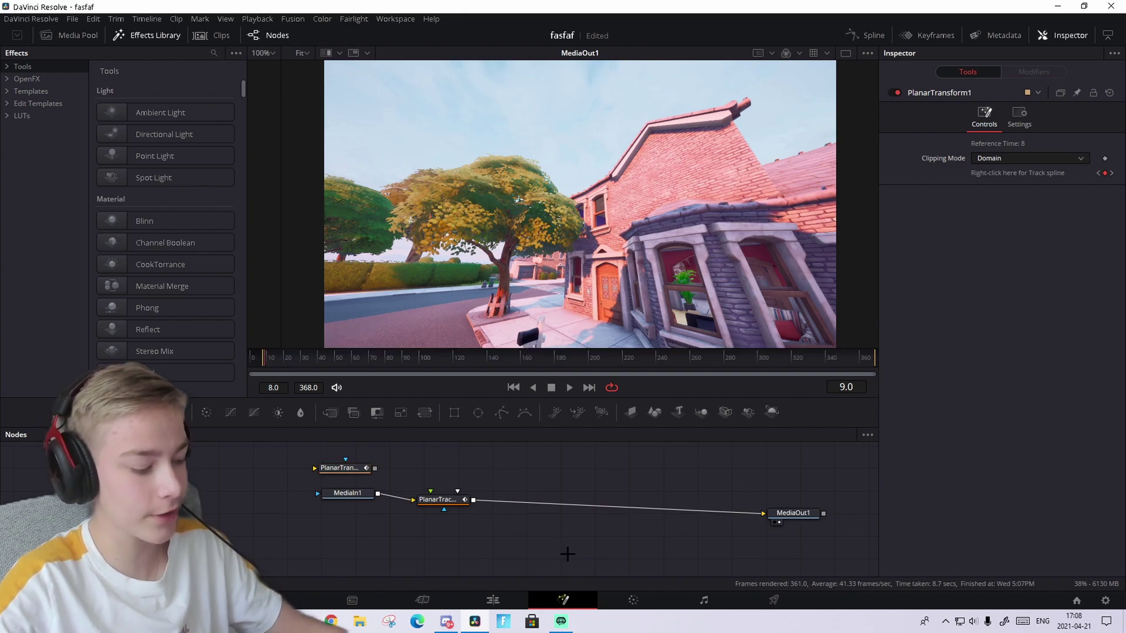
- Add a Merge node between the planar tracker and the media output
{"action": "key", "text": "shift+space"}
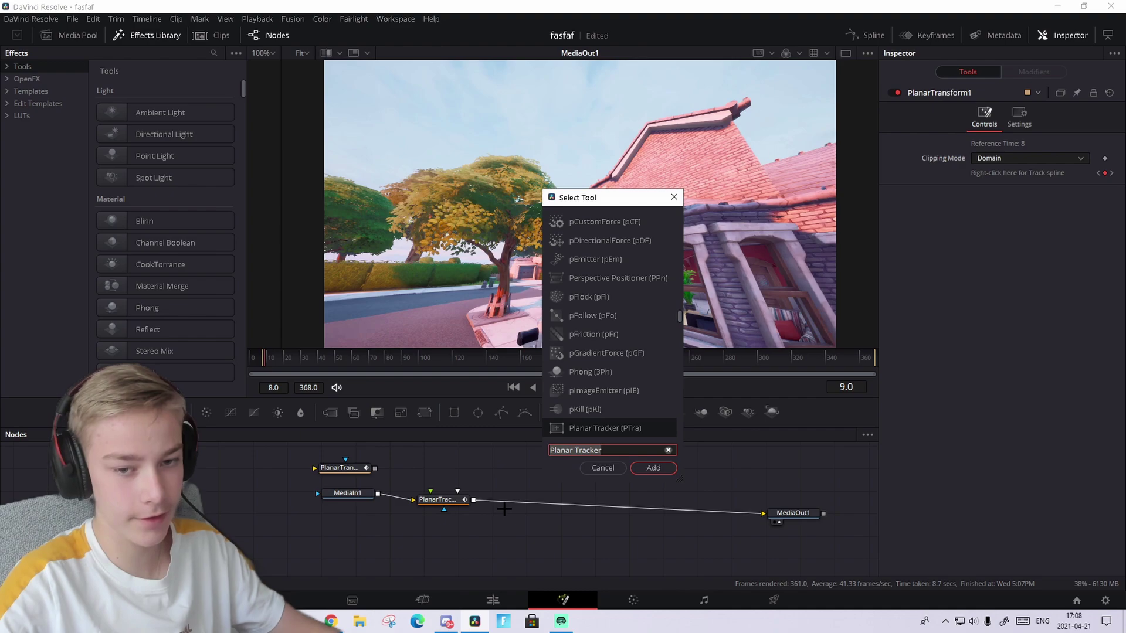
{"action": "type", "text": "merge"}
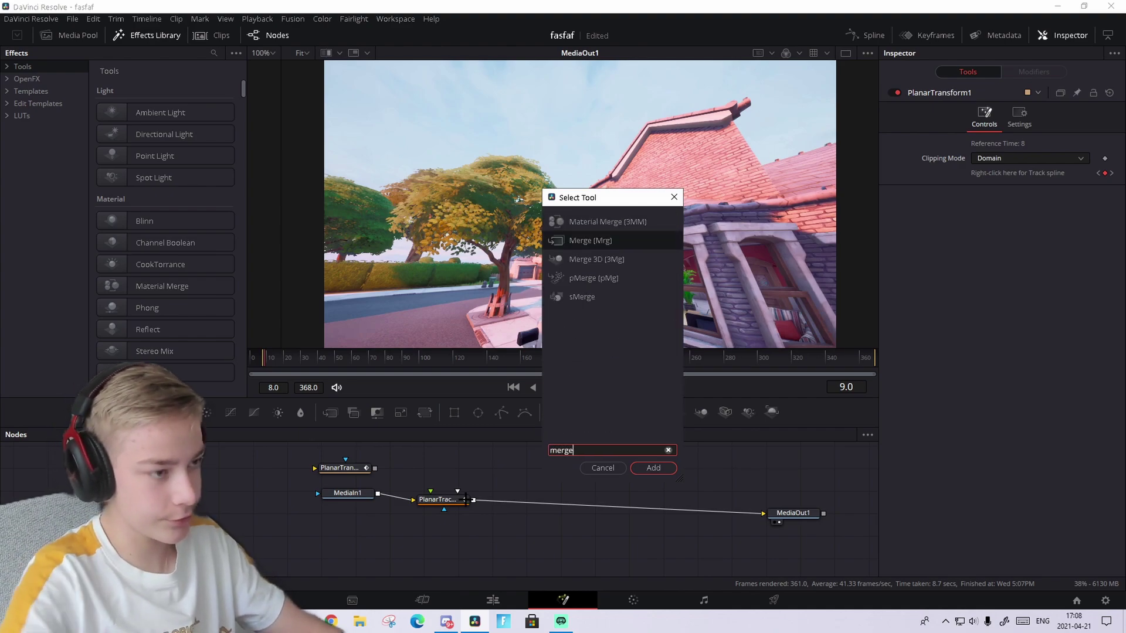
{"action": "left_click", "coordinate": [613, 237]}
{"action": "left_click", "coordinate": [656, 471]}
{"action": "left_click_drag", "start_coordinate": [502, 535], "coordinate": [606, 508]}
{"action": "mouse_move", "coordinate": [765, 512]}
{"action": "left_mouse_down"}
{"action": "mouse_move", "coordinate": [636, 507]}
{"action": "mouse_move", "coordinate": [763, 513]}
{"action": "left_mouse_up"}
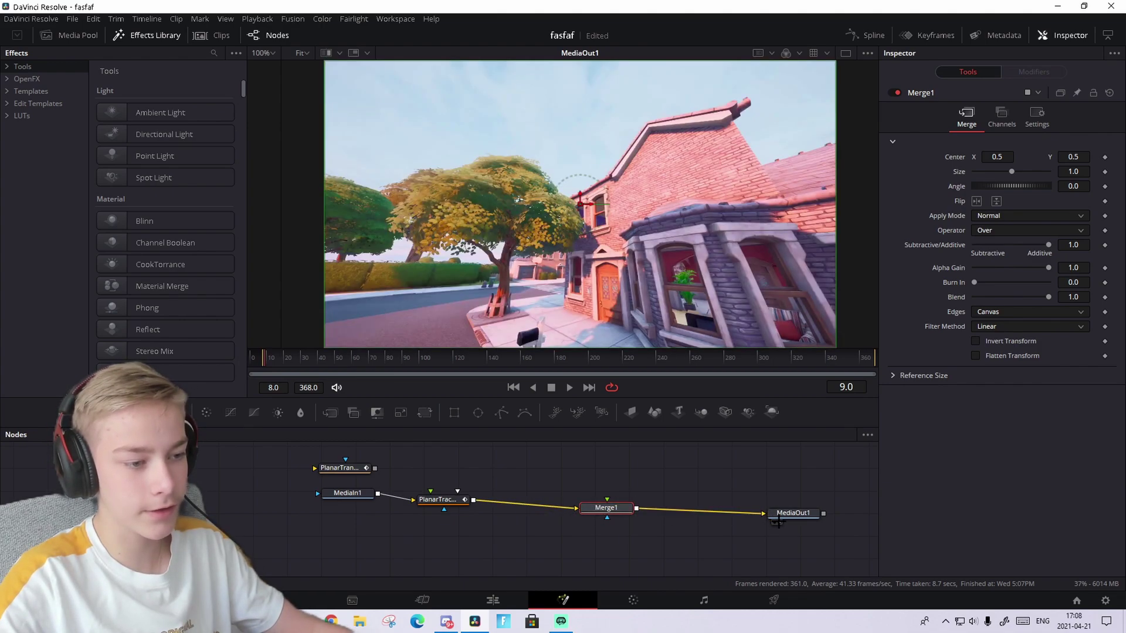
- Move the planar transform node above the Merge node and connect it to the Merge's foreground input
{"action": "left_click_drag", "start_coordinate": [331, 467], "coordinate": [624, 486]}
{"action": "left_click_drag", "start_coordinate": [702, 477], "coordinate": [724, 498]}
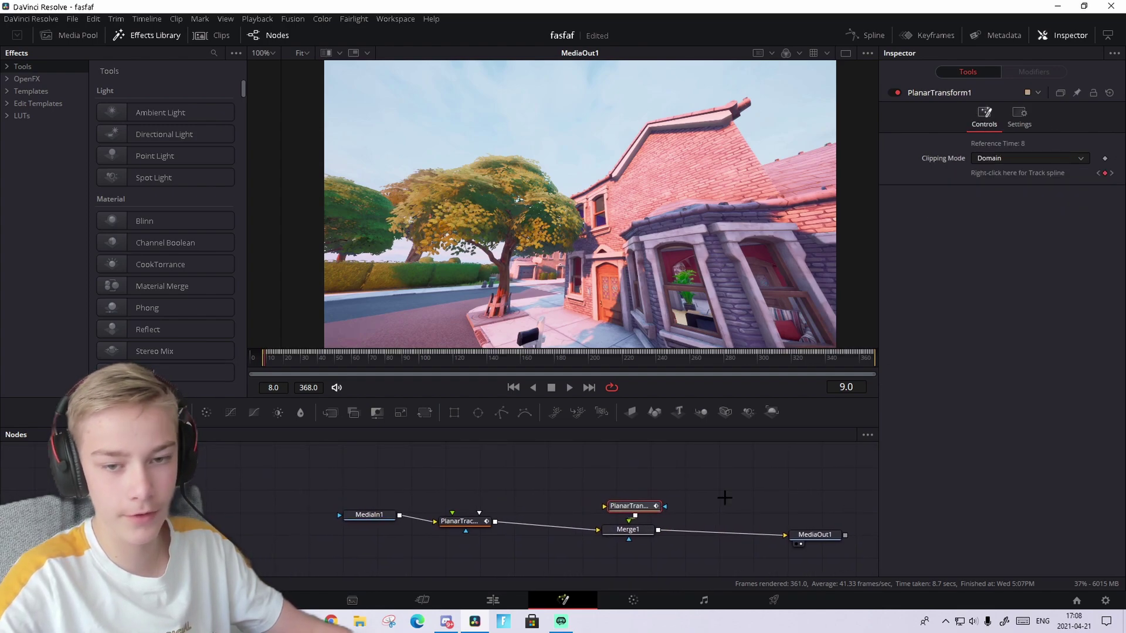
{"action": "left_click", "coordinate": [697, 484]}
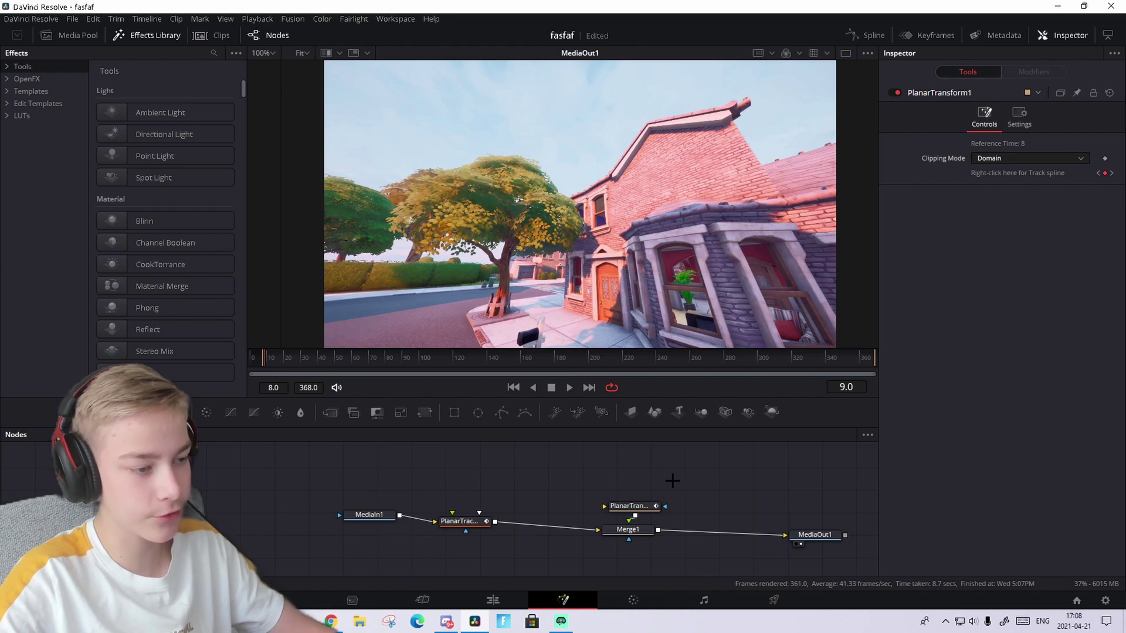
- Add a Renderer 3D node above the planar transform, feeding into it
{"action": "key", "text": "shift+space"}
{"action": "type", "text": "Merge"}
{"action": "type", "text": "rend"}
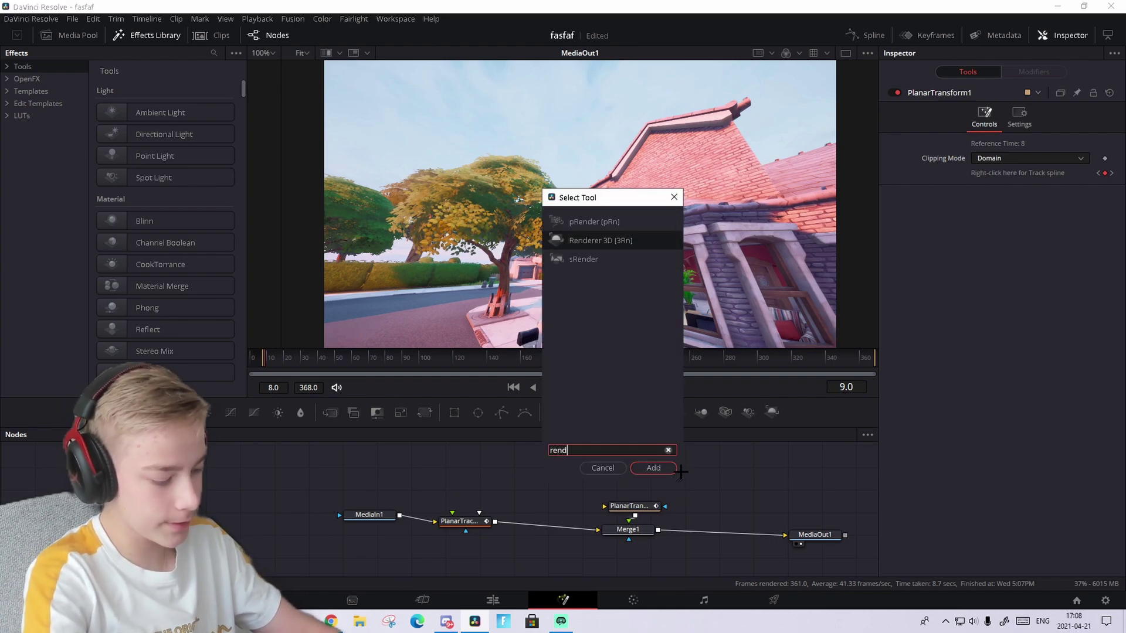
{"action": "type", "text": "erer 3D"}
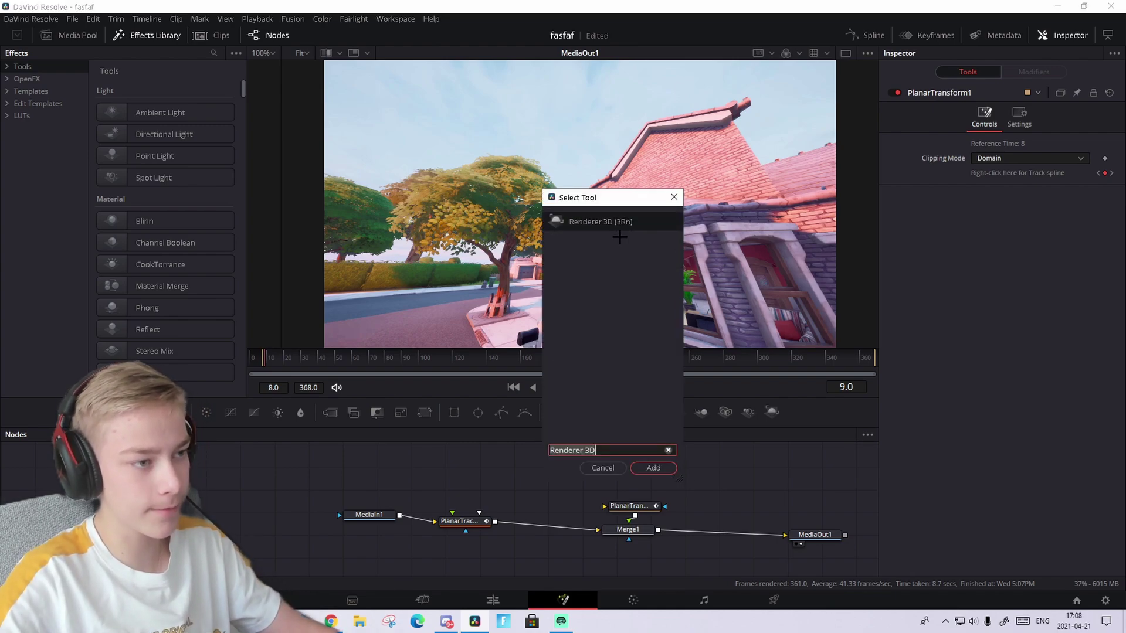
{"action": "left_click", "coordinate": [653, 468]}
{"action": "mouse_move", "coordinate": [703, 478]}
{"action": "left_mouse_down"}
{"action": "mouse_move", "coordinate": [633, 508]}
{"action": "mouse_move", "coordinate": [630, 474]}
{"action": "mouse_move", "coordinate": [703, 477]}
{"action": "left_mouse_up"}
{"action": "scroll", "coordinate": [713, 511], "scroll_direction": "up", "scroll_amount": 3}
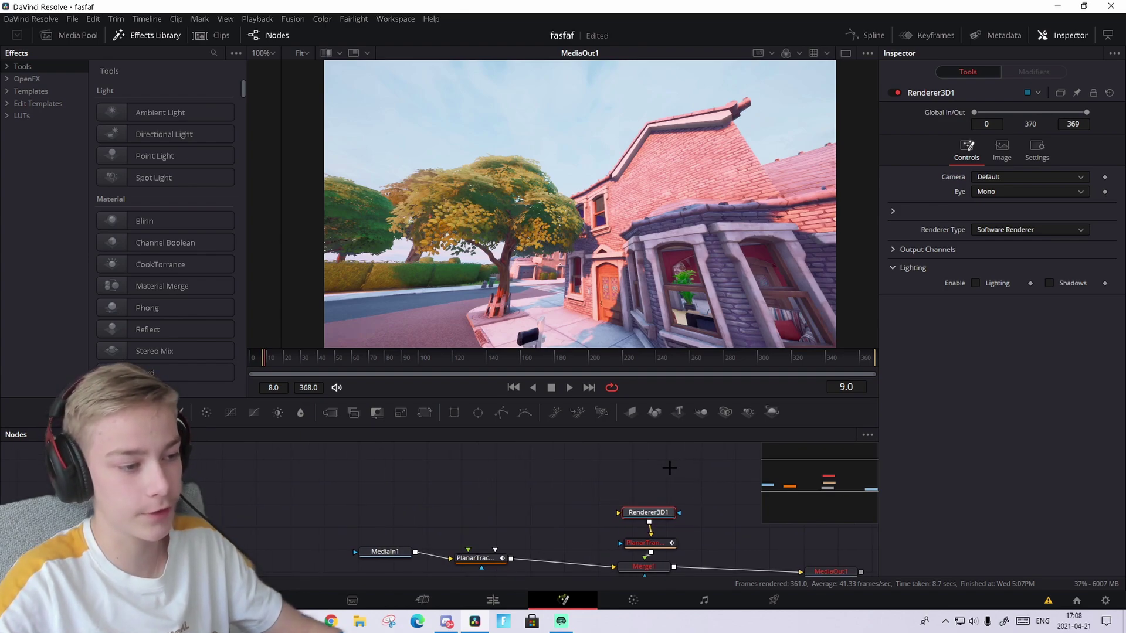
- Add a Directional Light node feeding into the Renderer 3D and place it just above that node
{"action": "left_click", "coordinate": [670, 469]}
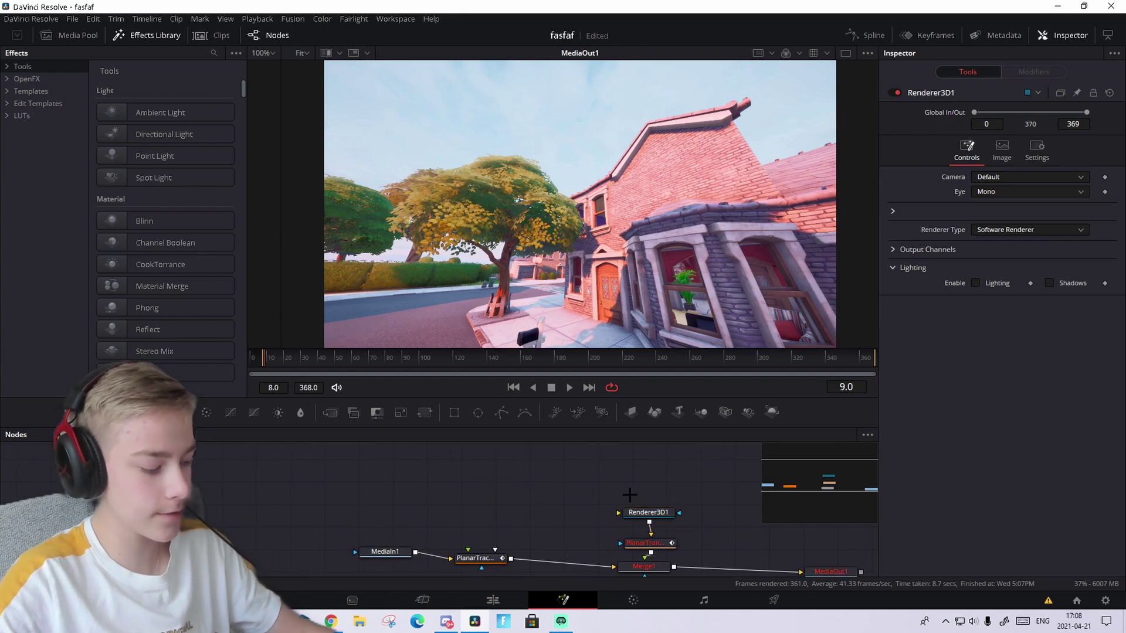
{"action": "key", "text": "shift+space"}
{"action": "type", "text": "directional"}
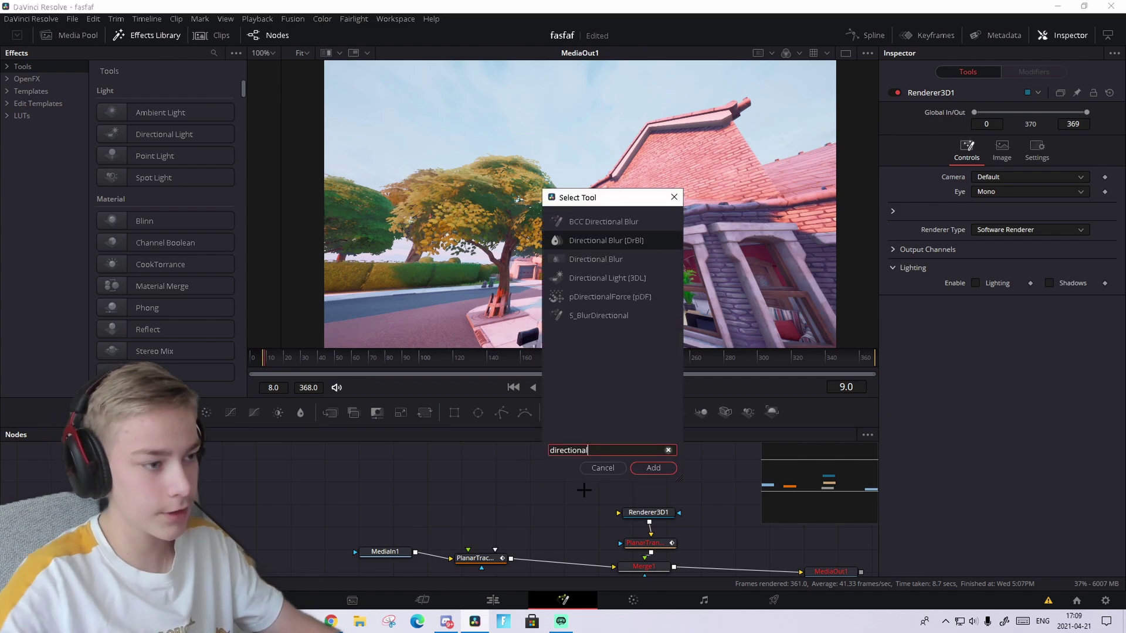
{"action": "type", "text": " light"}
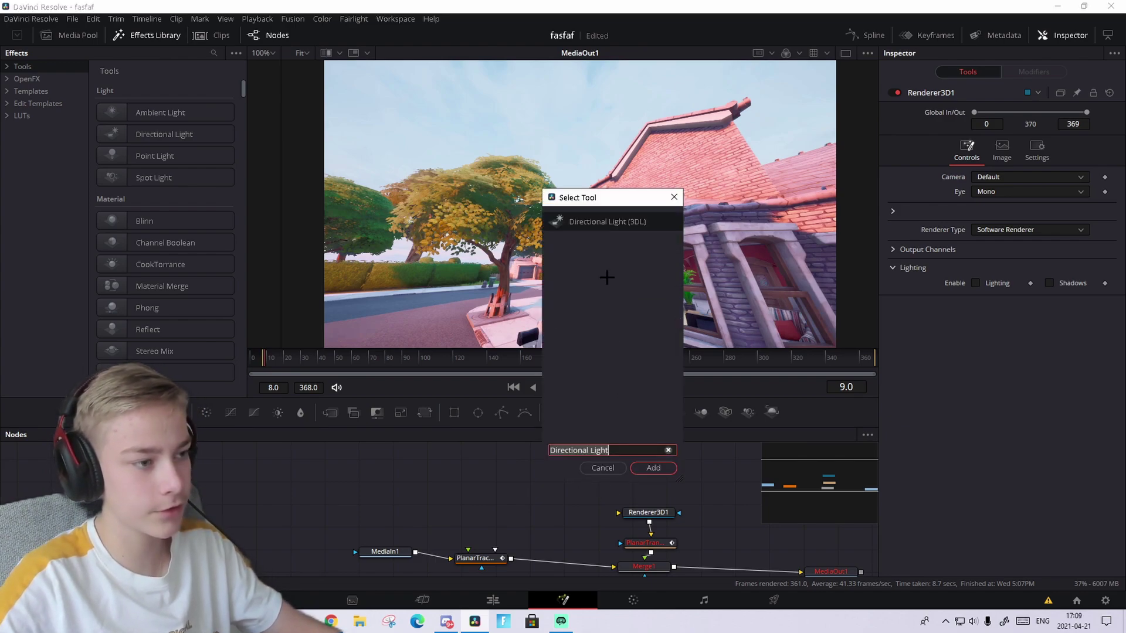
{"action": "left_click", "coordinate": [652, 468]}
{"action": "left_click_drag", "start_coordinate": [699, 480], "coordinate": [661, 514]}
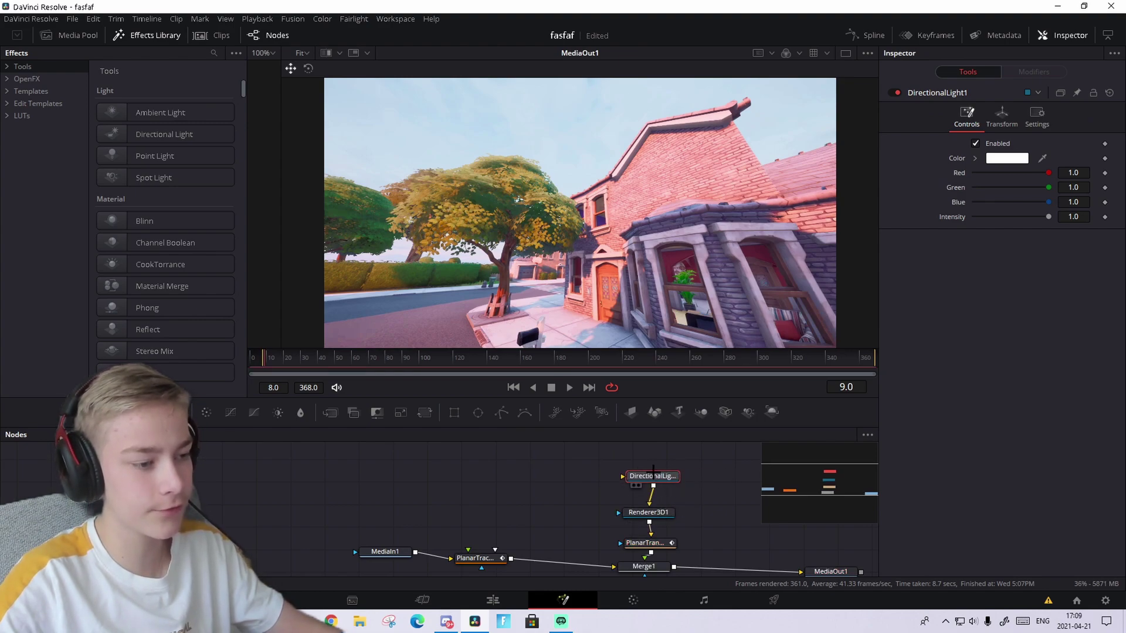
{"action": "left_click_drag", "start_coordinate": [653, 474], "coordinate": [647, 488]}
{"action": "left_click_drag", "start_coordinate": [730, 517], "coordinate": [684, 495]}
{"action": "scroll", "coordinate": [695, 472], "scroll_direction": "up", "scroll_amount": 4}
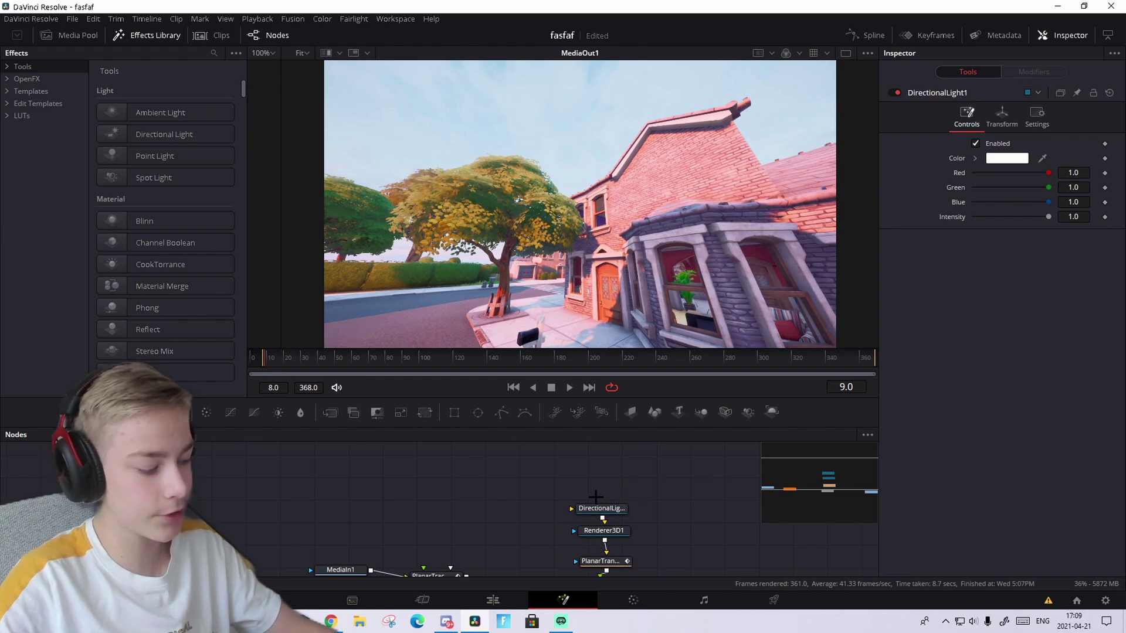
- Add a Text 3D node feeding into the Directional Light and line it up just above that node
{"action": "key", "text": "shift+space"}
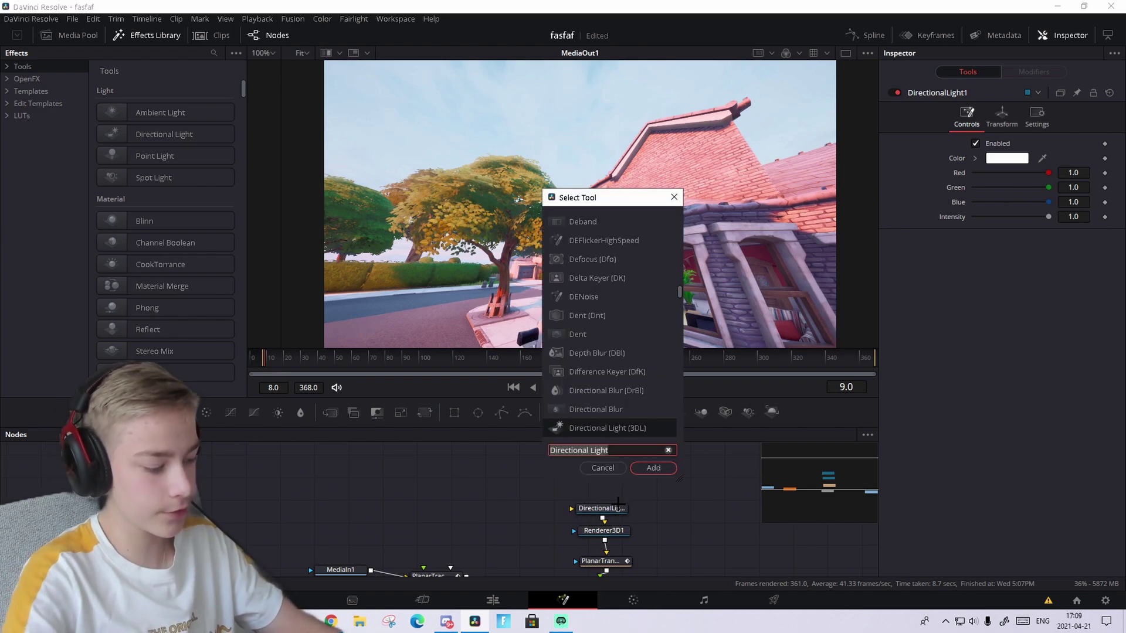
{"action": "type", "text": "text"}
{"action": "left_click", "coordinate": [604, 334]}
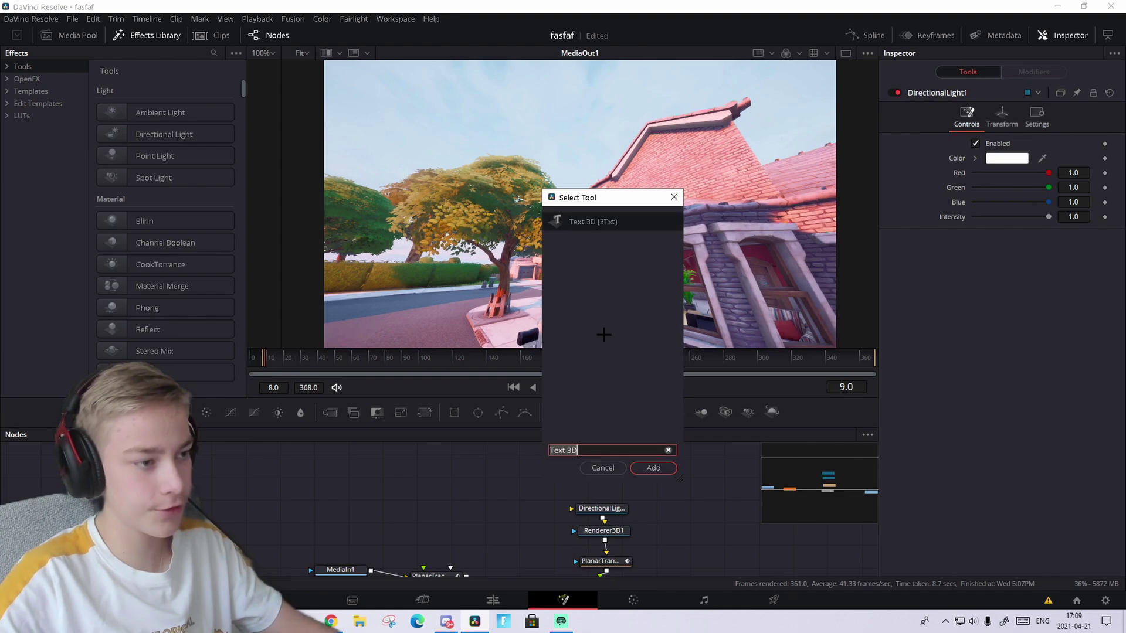
{"action": "left_click", "coordinate": [653, 468]}
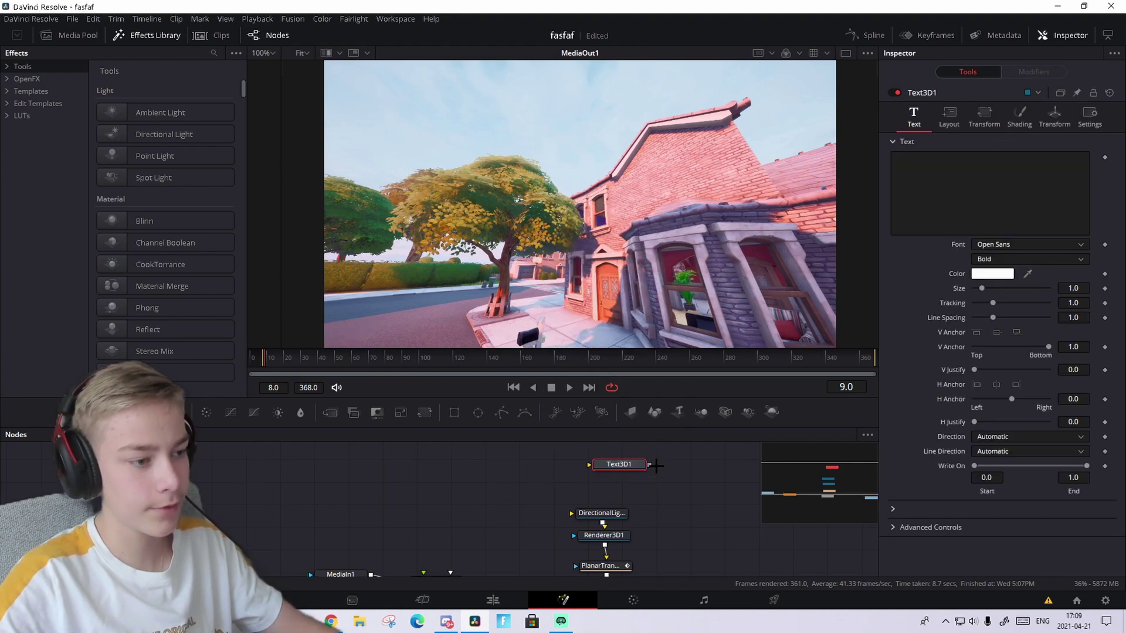
{"action": "left_click_drag", "start_coordinate": [649, 465], "coordinate": [603, 514]}
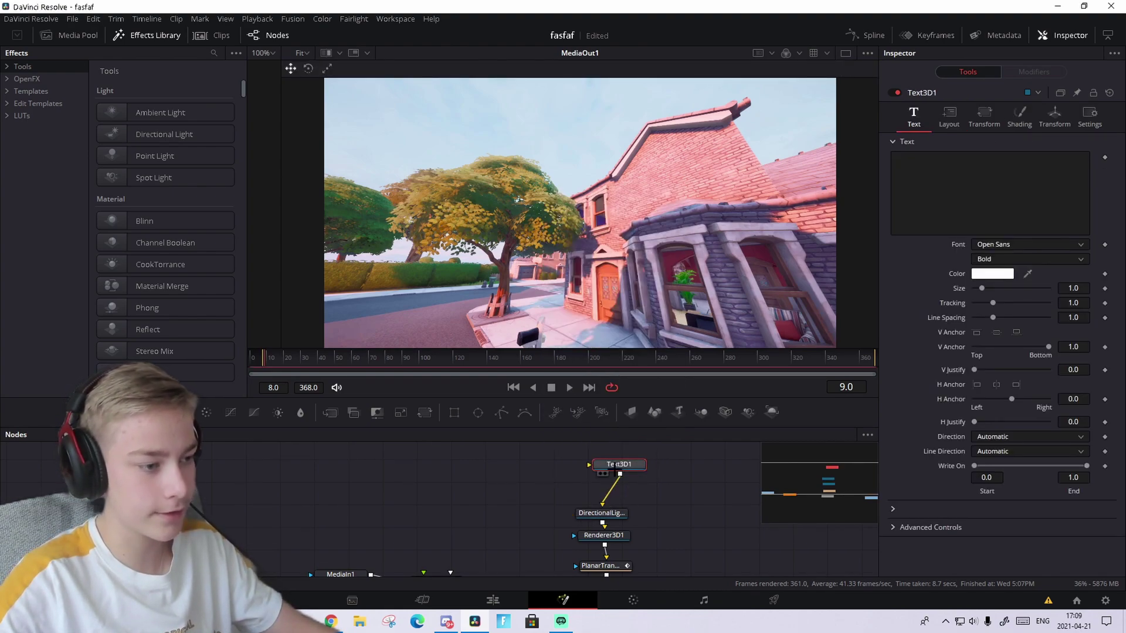
{"action": "left_click_drag", "start_coordinate": [610, 466], "coordinate": [591, 473]}
{"action": "left_click_drag", "start_coordinate": [657, 521], "coordinate": [650, 449]}
{"action": "scroll", "coordinate": [651, 491], "scroll_direction": "down", "scroll_amount": 2}
{"action": "scroll", "coordinate": [652, 486], "scroll_direction": "up", "scroll_amount": 3}
- Enter "ERPI" as the text of the Text 3D node
{"action": "left_click", "coordinate": [925, 164]}
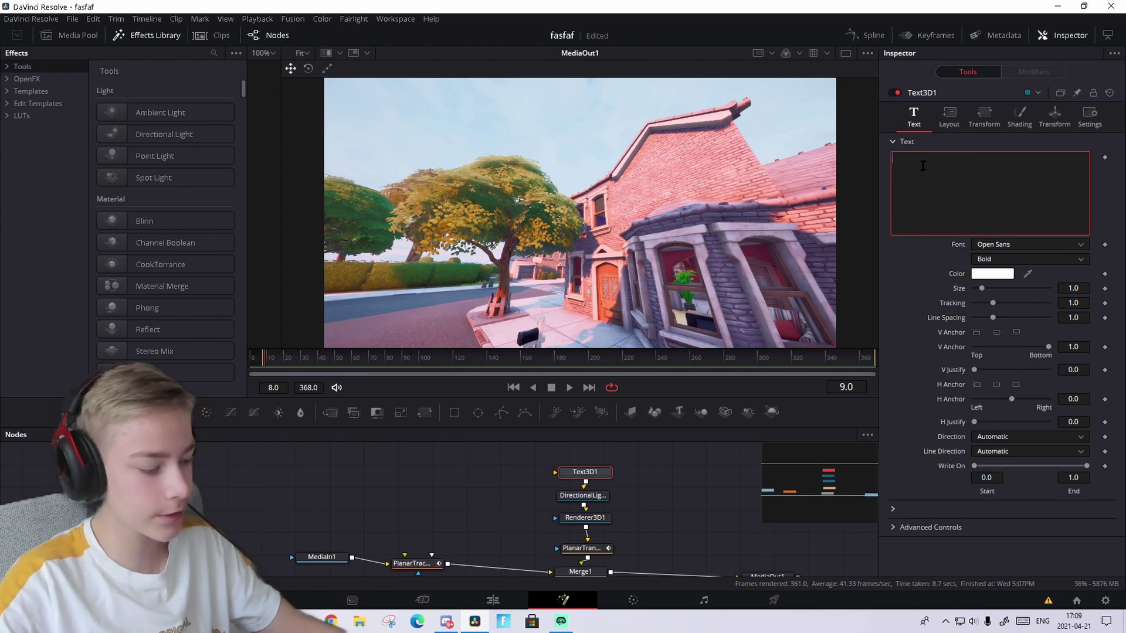
{"action": "type", "text": "ERpuipi"}
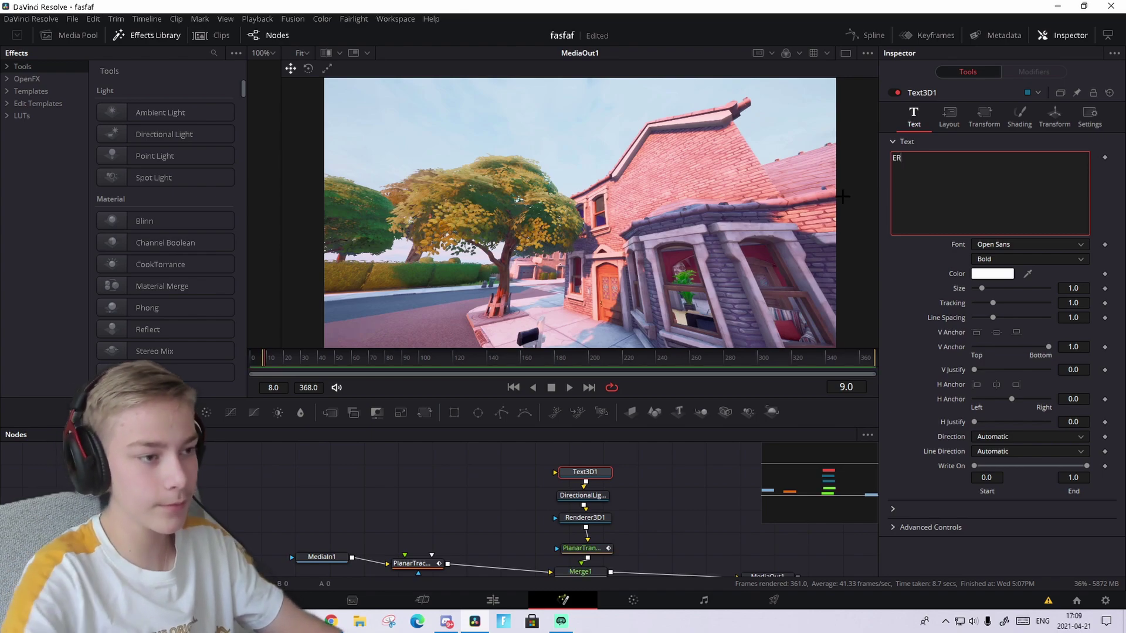
{"action": "key", "text": "BackSpace"}
{"action": "key", "text": "BackSpace"}
{"action": "key", "text": "BackSpace"}
{"action": "key", "text": "BackSpace"}
{"action": "key", "text": "BackSpace"}
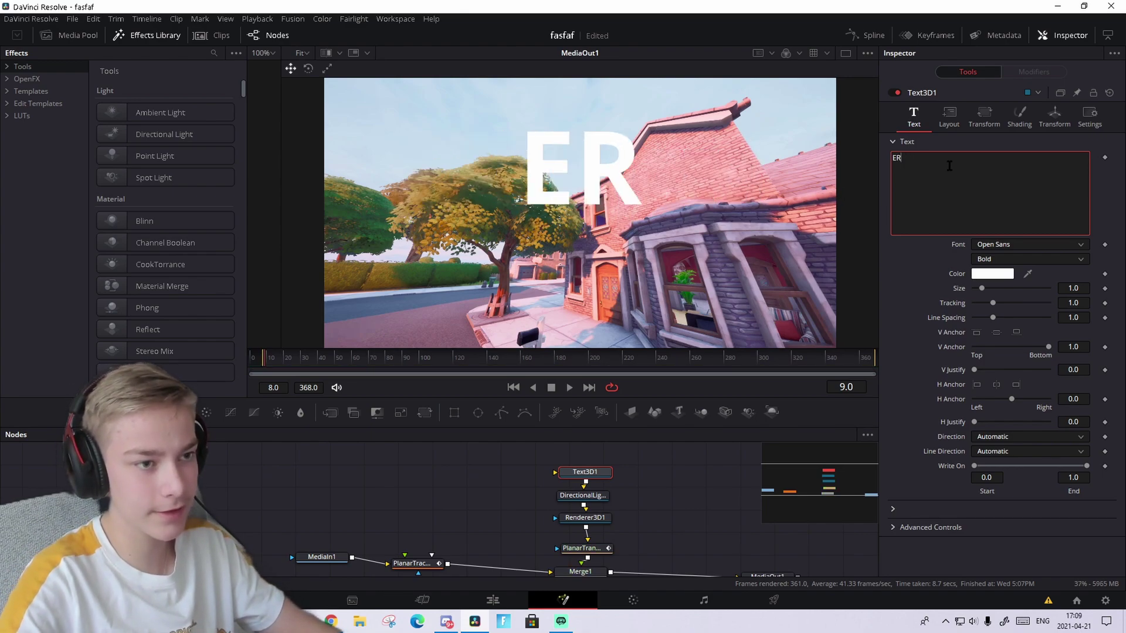
{"action": "type", "text": "PI"}
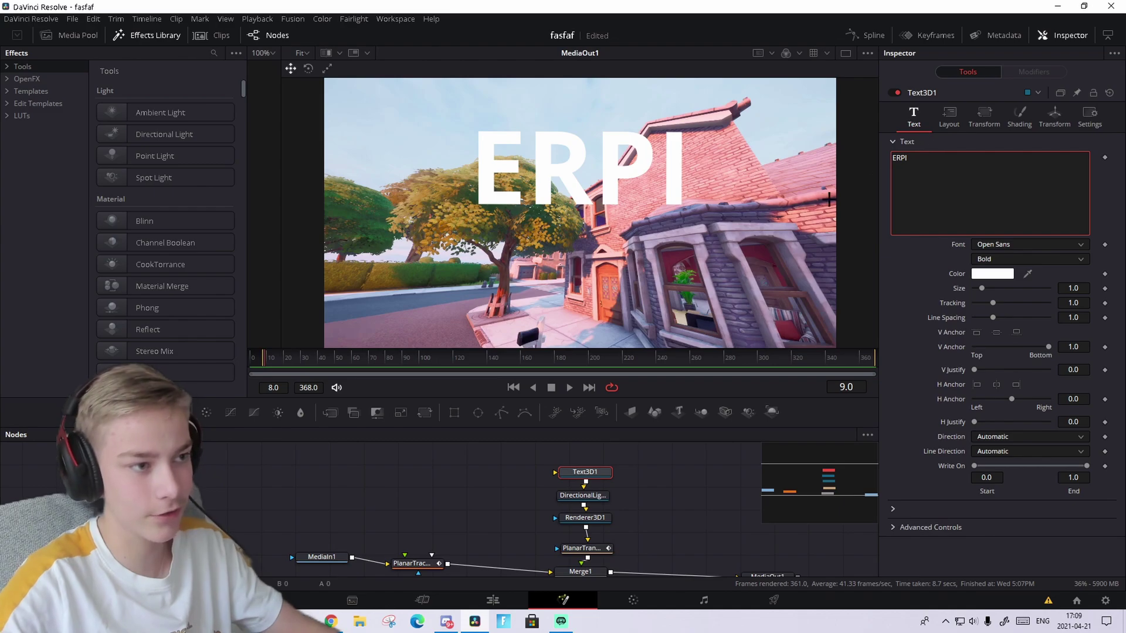
- Align the 3D text with the brick wall using translation 0.841, 0.058, -1.01 and rotation -28.7, -36.5, 23.5, and check it at other frames
{"action": "left_click_drag", "start_coordinate": [488, 364], "coordinate": [265, 400]}
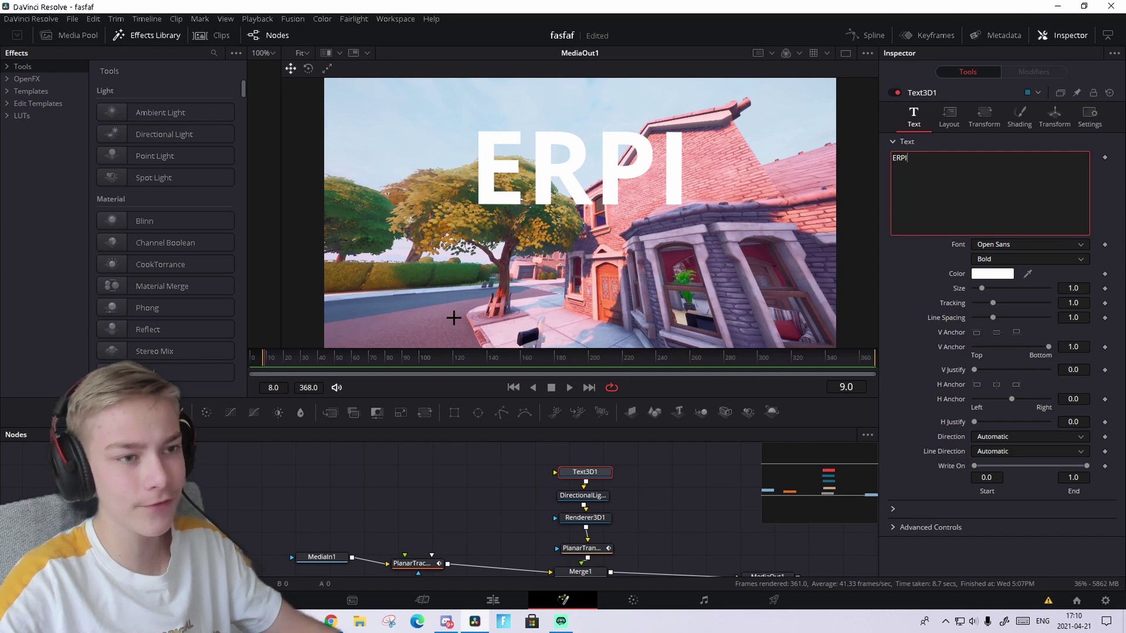
{"action": "left_click", "coordinate": [1054, 114]}
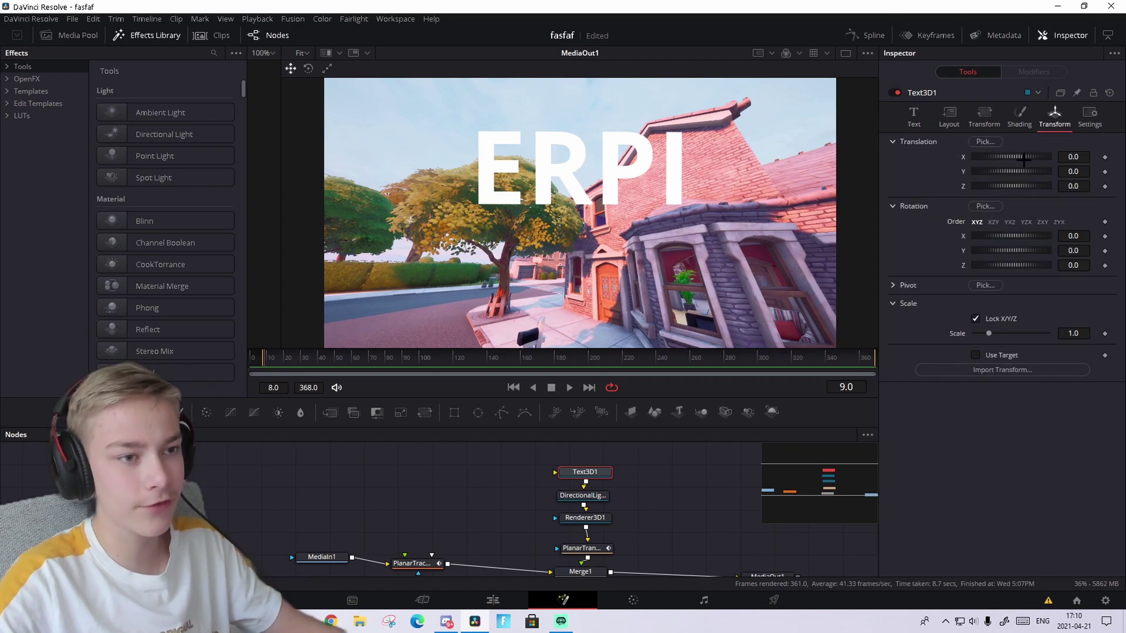
{"action": "mouse_move", "coordinate": [1009, 158]}
{"action": "left_mouse_down"}
{"action": "mouse_move", "coordinate": [1018, 157]}
{"action": "mouse_move", "coordinate": [1017, 188]}
{"action": "mouse_move", "coordinate": [1008, 163]}
{"action": "mouse_move", "coordinate": [1018, 158]}
{"action": "left_mouse_up"}
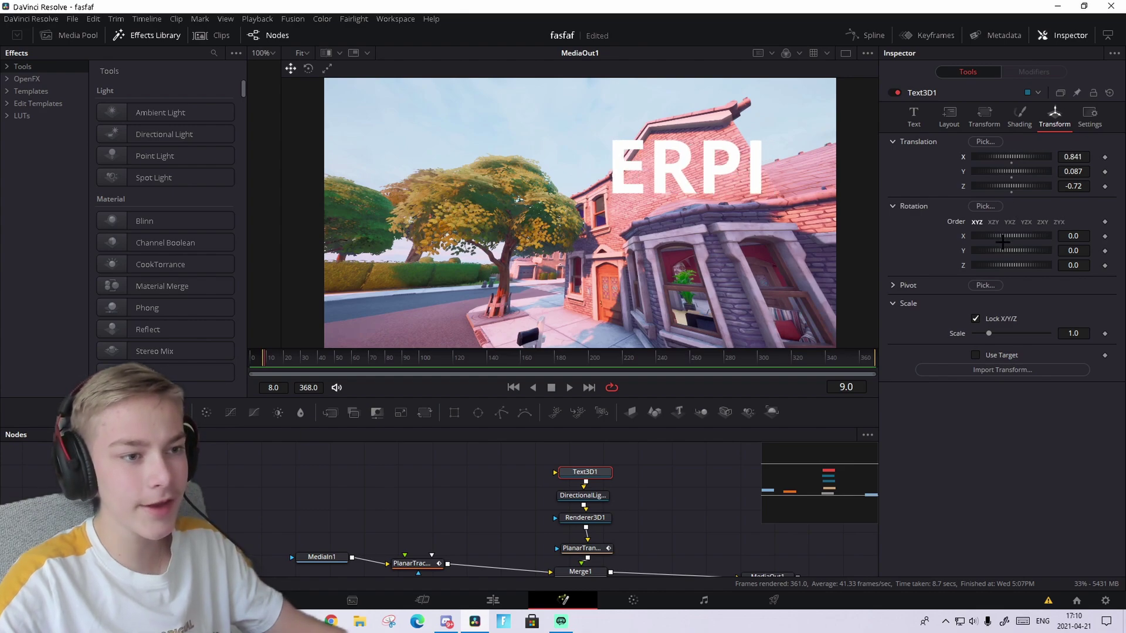
{"action": "left_click_drag", "start_coordinate": [1008, 235], "coordinate": [1021, 264]}
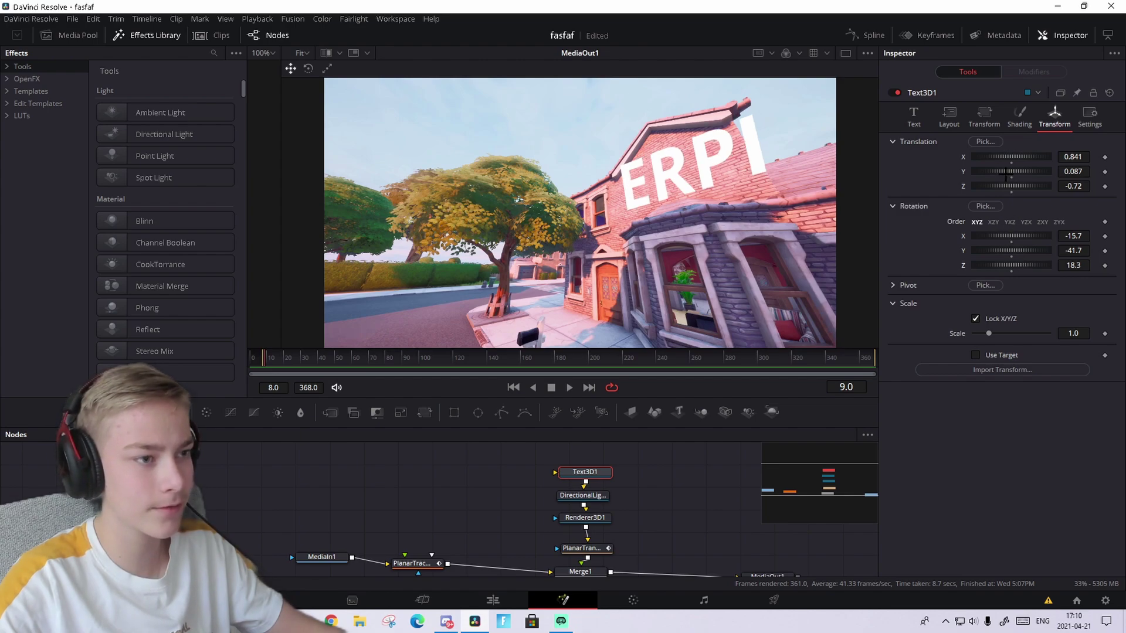
{"action": "mouse_move", "coordinate": [1006, 174]}
{"action": "left_mouse_down"}
{"action": "mouse_move", "coordinate": [999, 187]}
{"action": "mouse_move", "coordinate": [1010, 170]}
{"action": "left_mouse_up"}
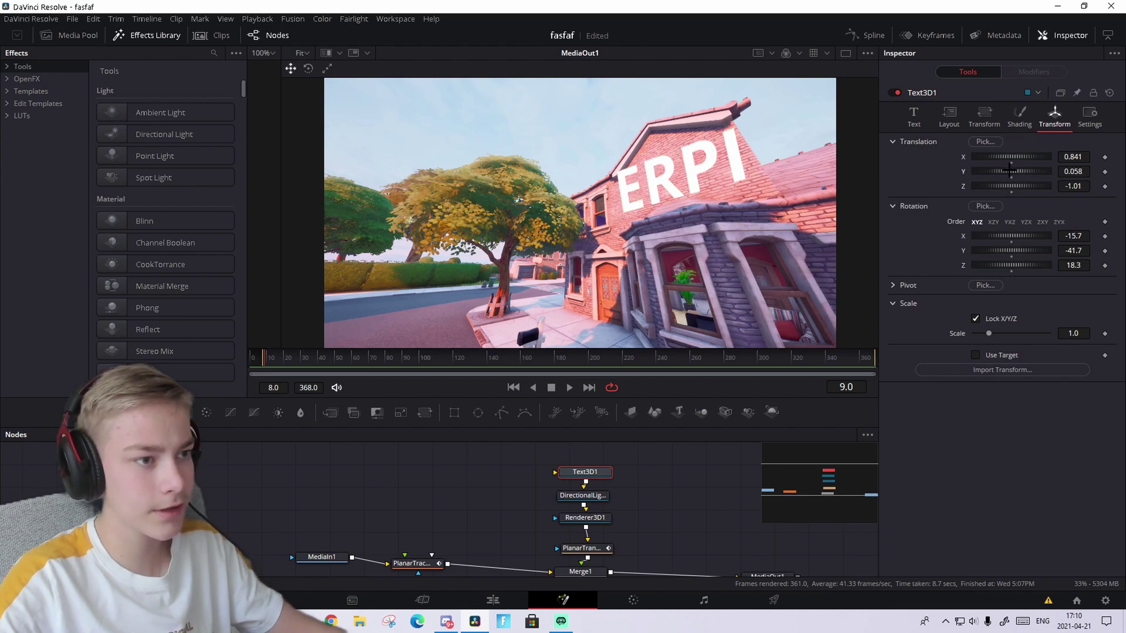
{"action": "left_click", "coordinate": [272, 359]}
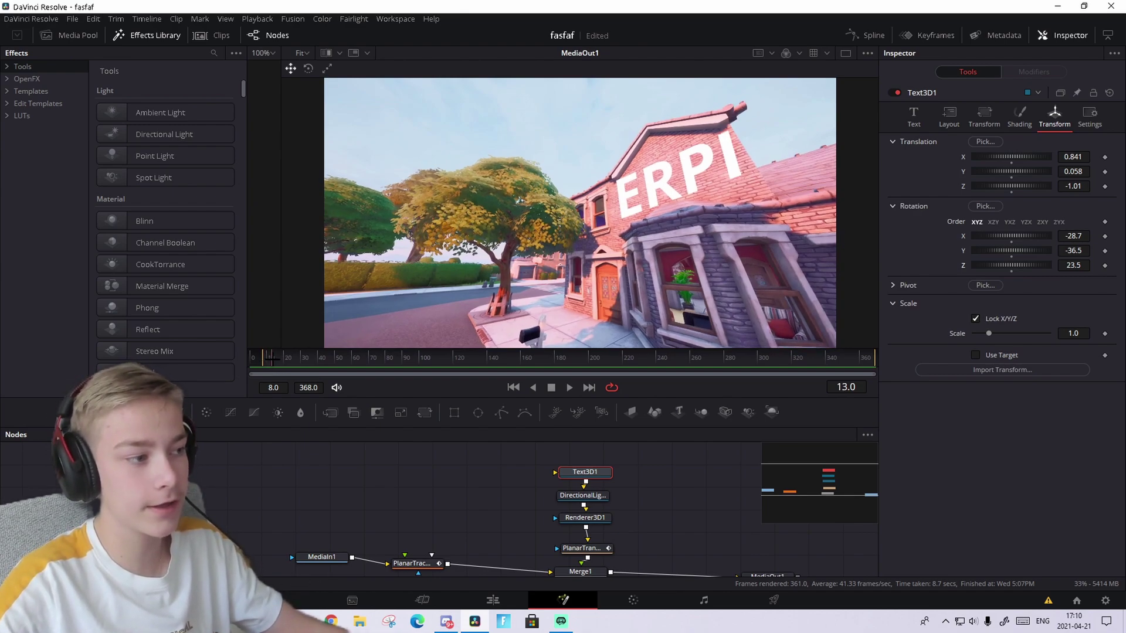
{"action": "left_click_drag", "start_coordinate": [272, 359], "coordinate": [382, 361]}
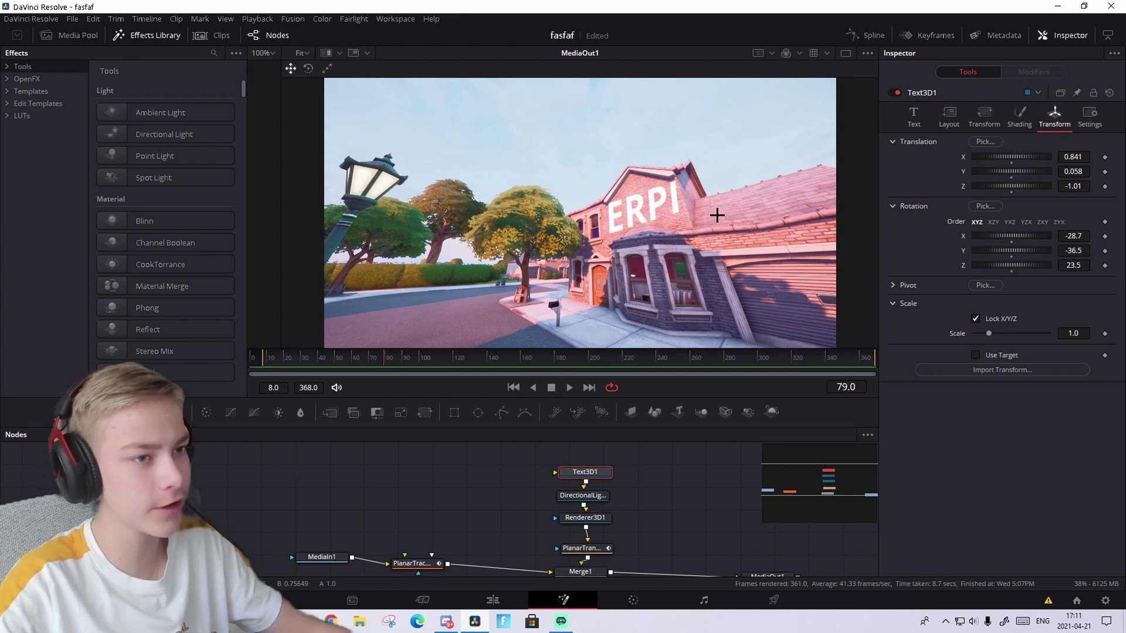
- Give the 3D text an extrusion depth of about 0.04 and a size of 0.99
{"action": "left_click", "coordinate": [912, 116]}
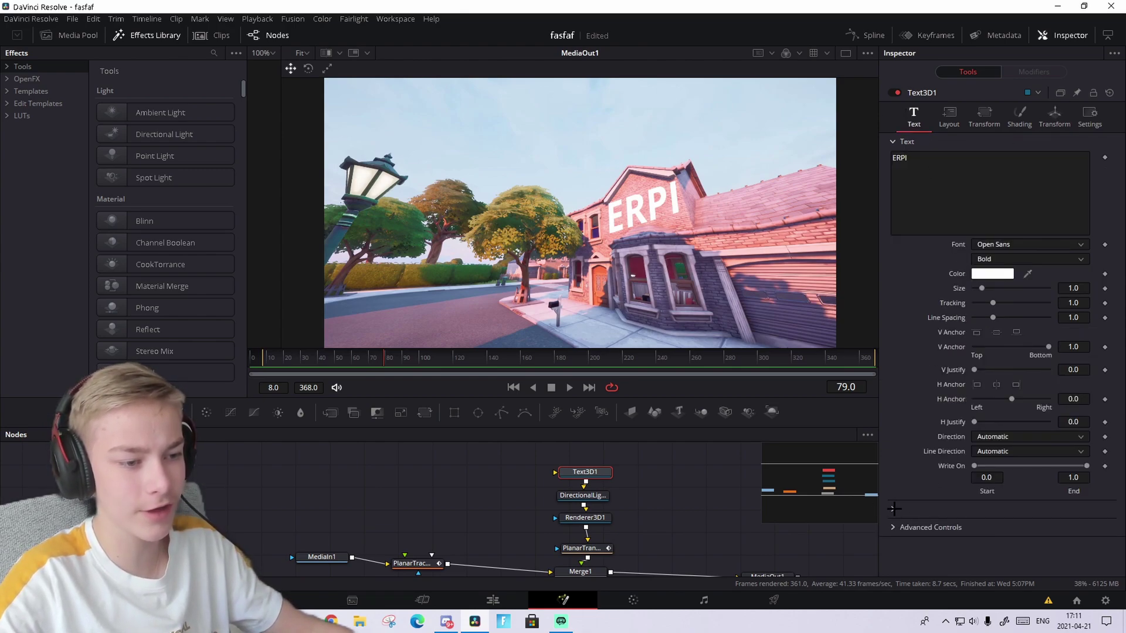
{"action": "left_click", "coordinate": [893, 508]}
{"action": "scroll", "coordinate": [922, 503], "scroll_direction": "down", "scroll_amount": 2}
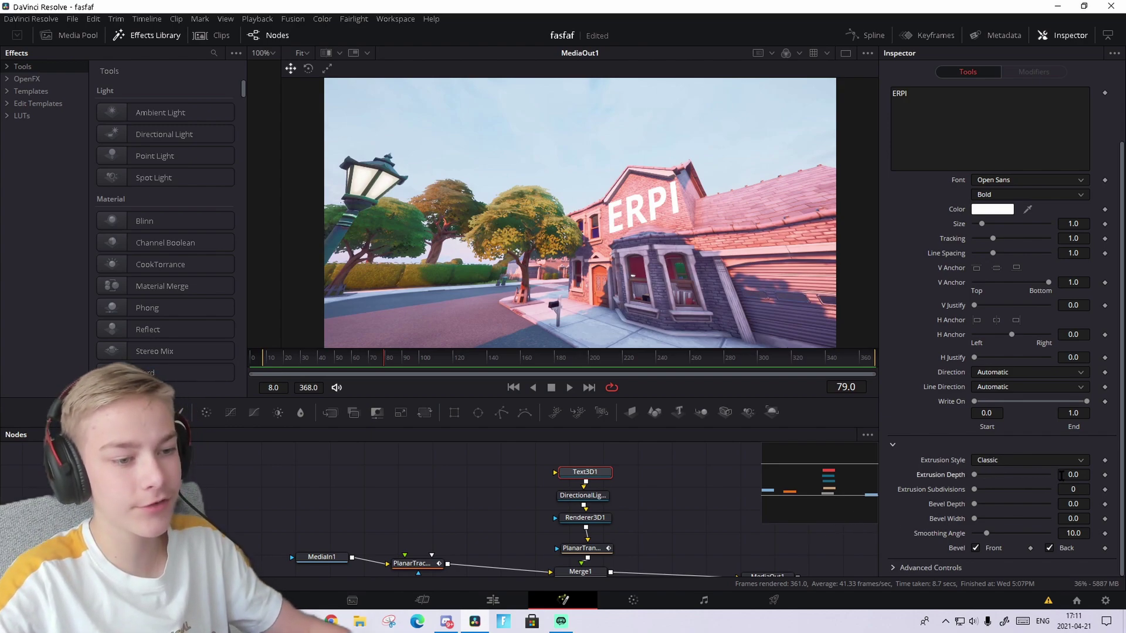
{"action": "left_click_drag", "start_coordinate": [1063, 475], "coordinate": [1073, 475]}
{"action": "scroll", "coordinate": [743, 263], "scroll_direction": "up", "scroll_amount": 7}
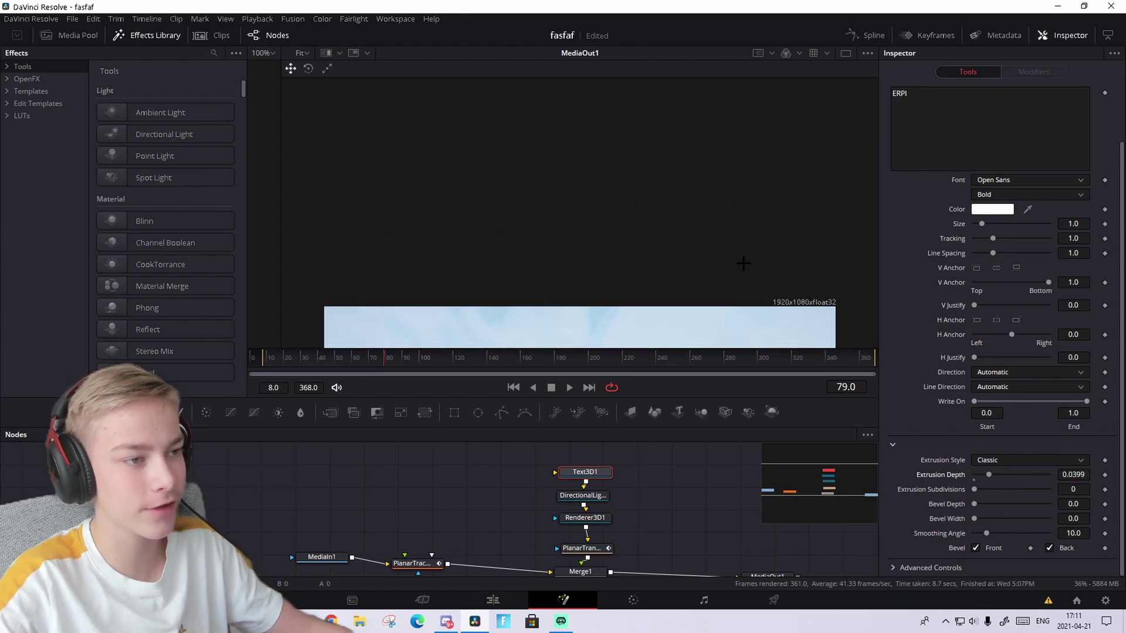
{"action": "scroll", "coordinate": [743, 263], "scroll_direction": "down", "scroll_amount": 8}
{"action": "mouse_move", "coordinate": [384, 367]}
{"action": "left_mouse_down"}
{"action": "mouse_move", "coordinate": [500, 369]}
{"action": "mouse_move", "coordinate": [366, 371]}
{"action": "left_mouse_up"}
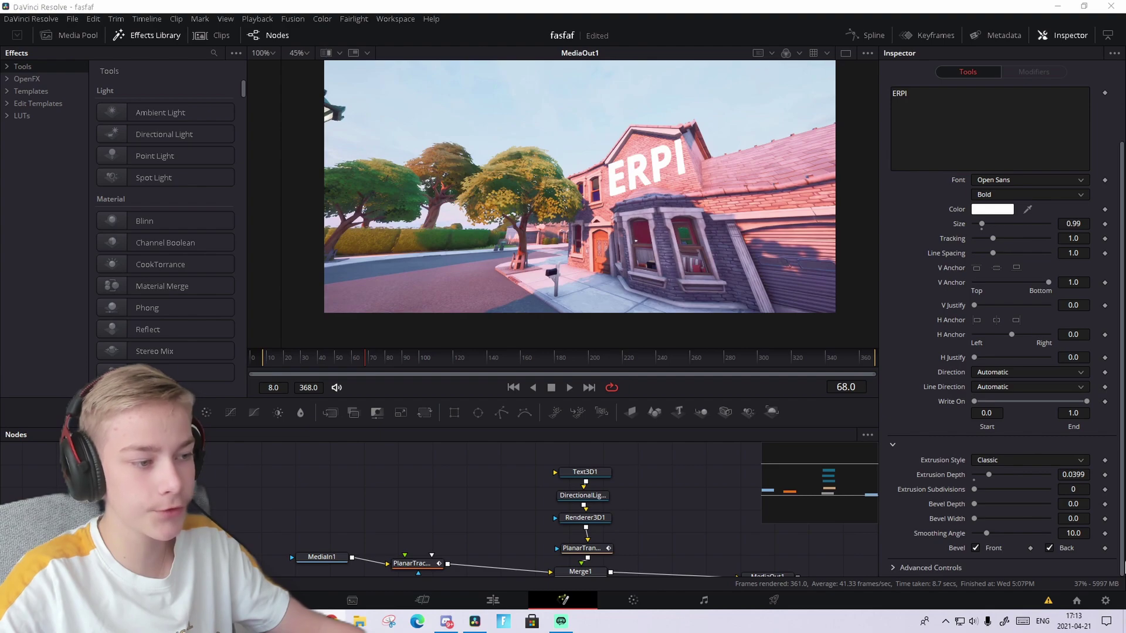
- Import images (11).jfif as a node and feed it into the Text 3D node as an Image-type material
{"action": "left_click_drag", "start_coordinate": [1123, 566], "coordinate": [465, 477]}
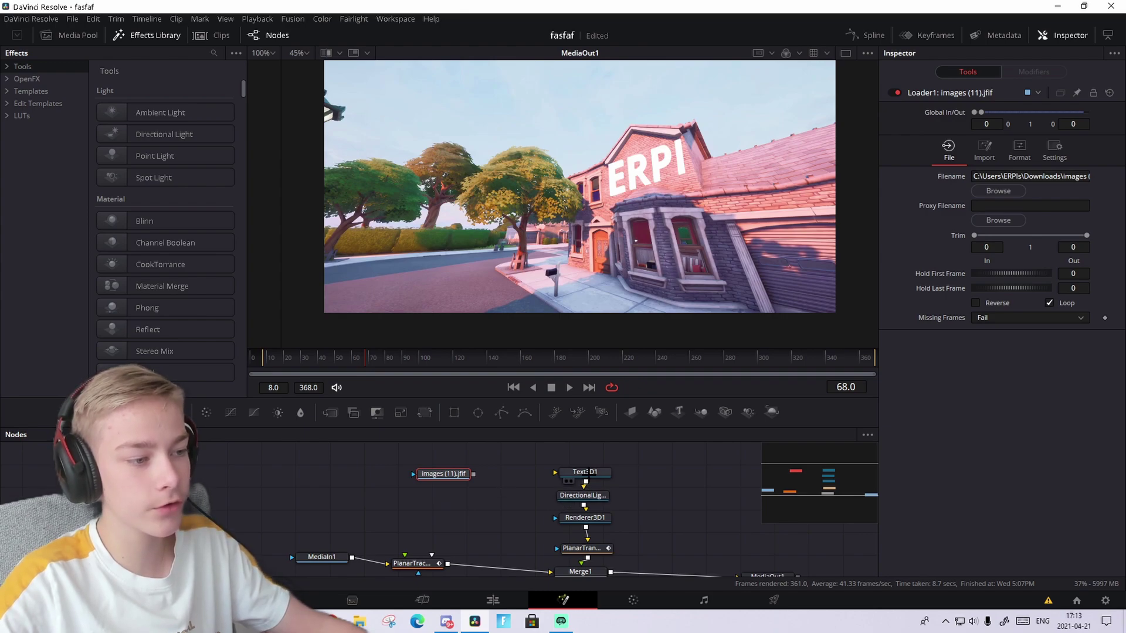
{"action": "left_click", "coordinate": [582, 473]}
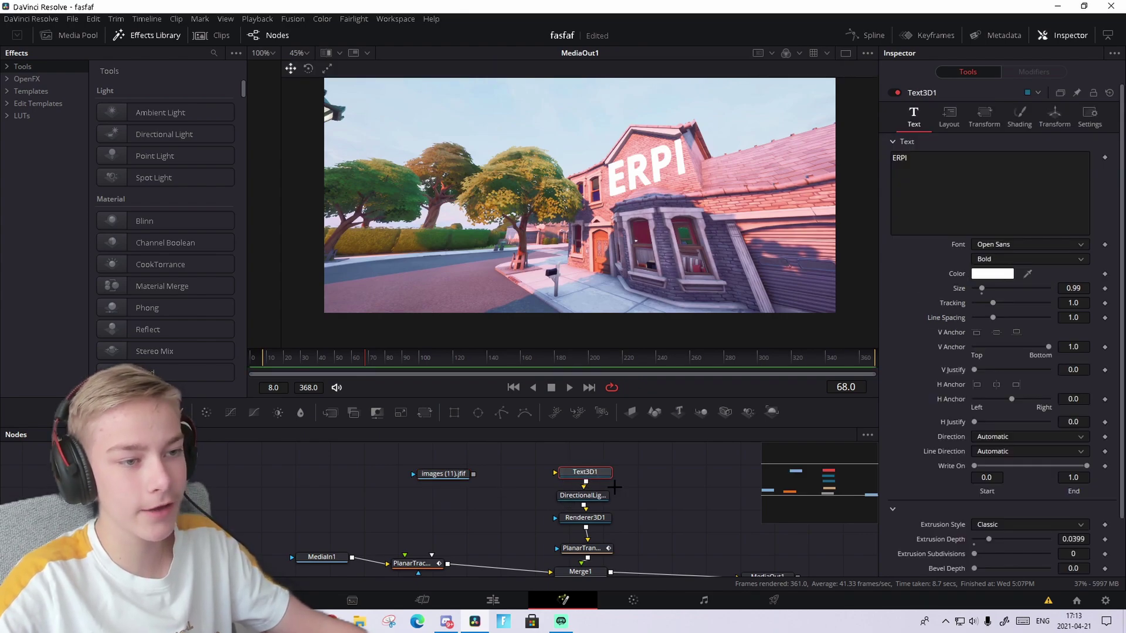
{"action": "left_click", "coordinate": [1015, 117]}
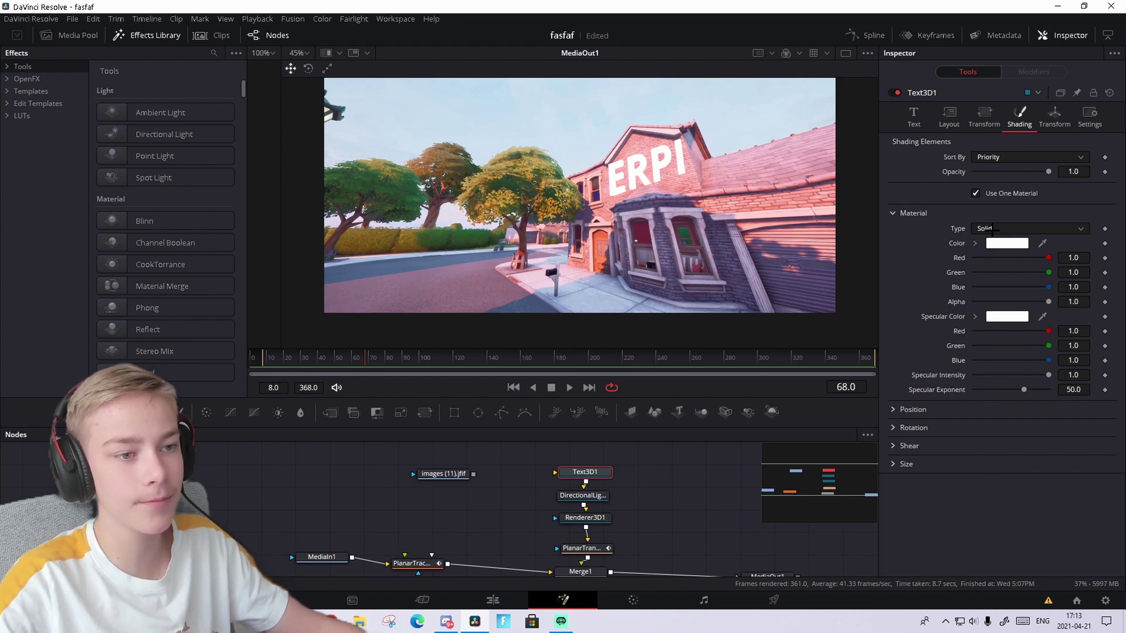
{"action": "left_click", "coordinate": [1004, 229]}
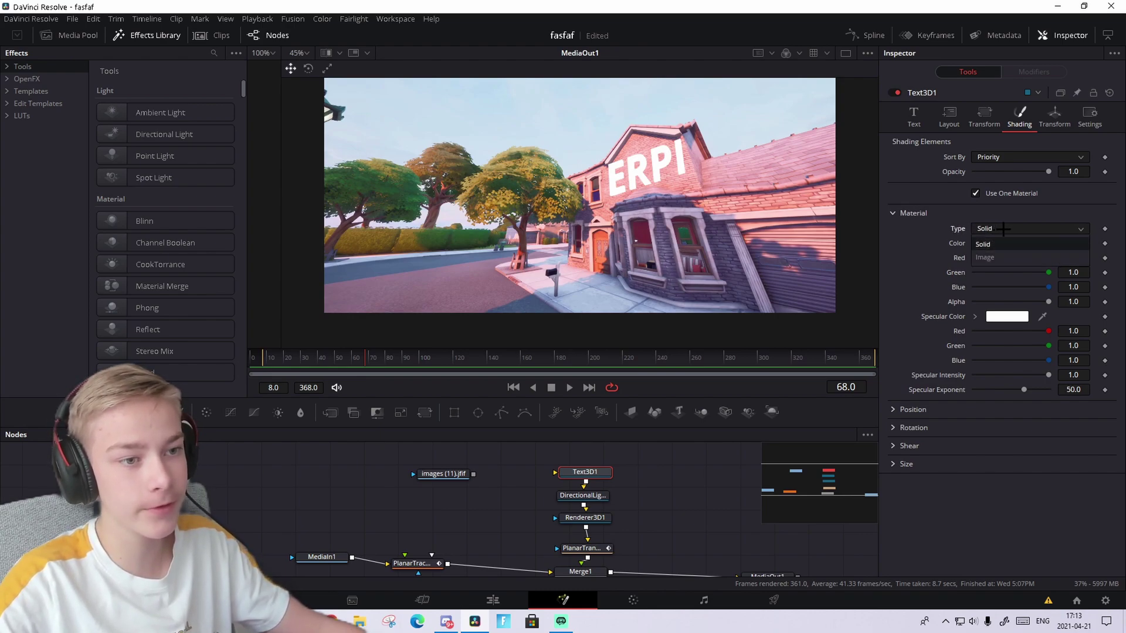
{"action": "left_click", "coordinate": [1023, 258]}
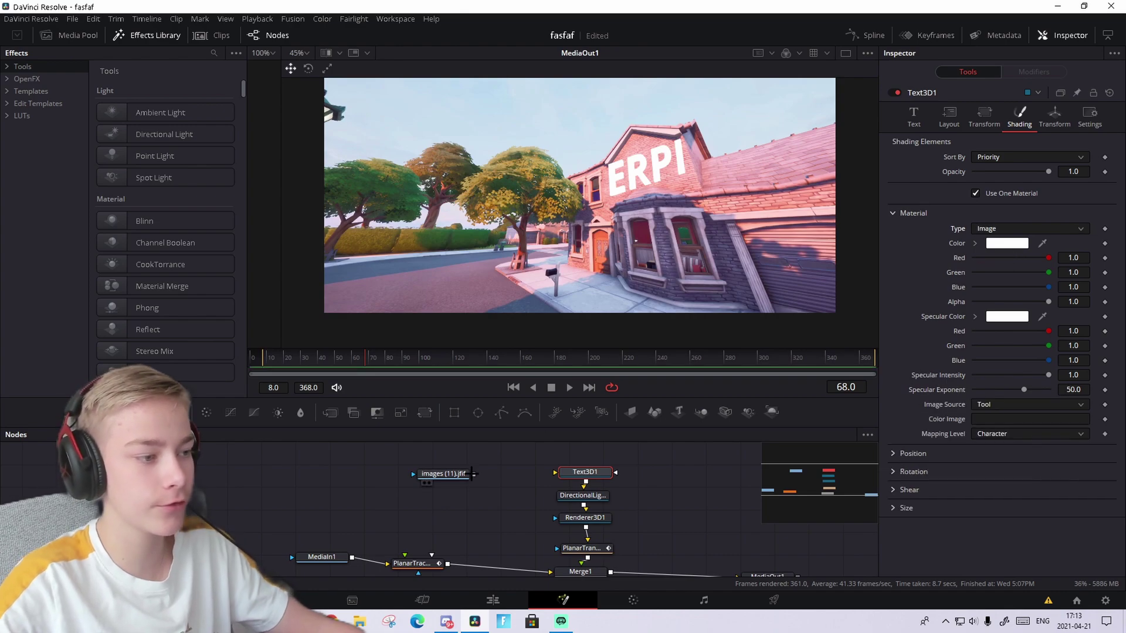
{"action": "left_click_drag", "start_coordinate": [473, 474], "coordinate": [563, 472]}
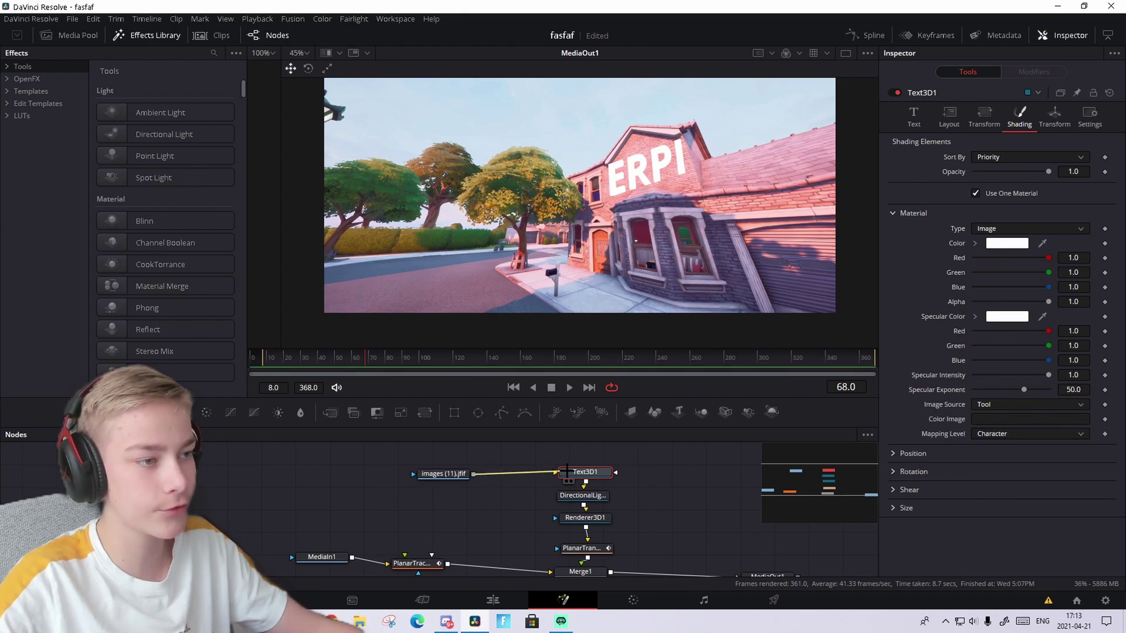
{"action": "left_click_drag", "start_coordinate": [354, 358], "coordinate": [307, 375]}
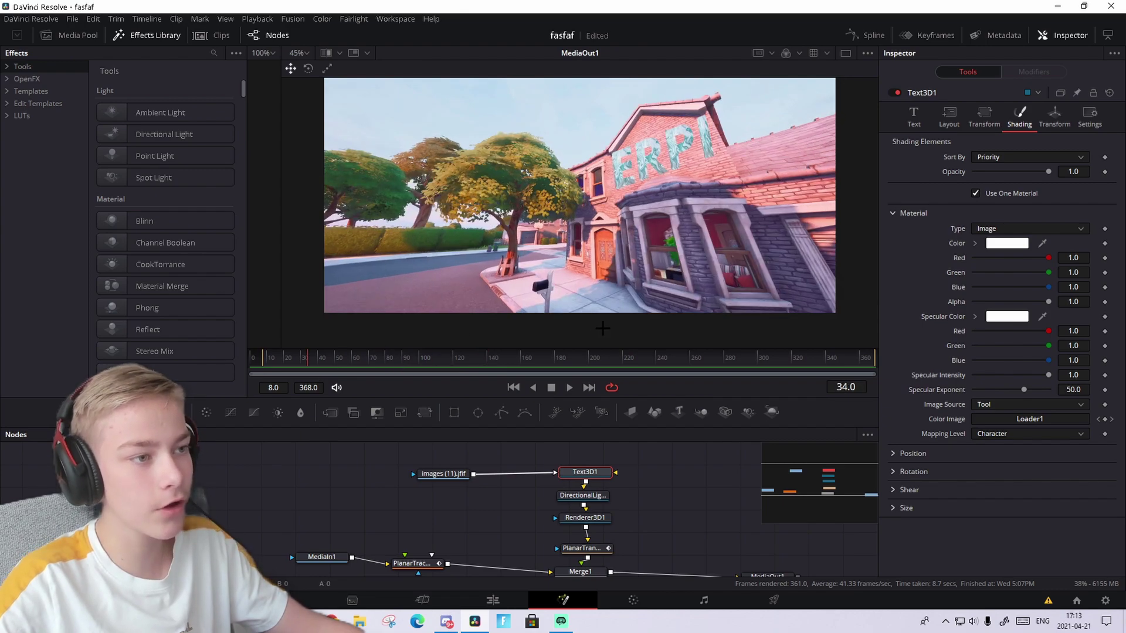
- Increase the 3D text's extrusion depth to about 0.092 and check the tracked text across the clip
{"action": "left_click", "coordinate": [914, 115]}
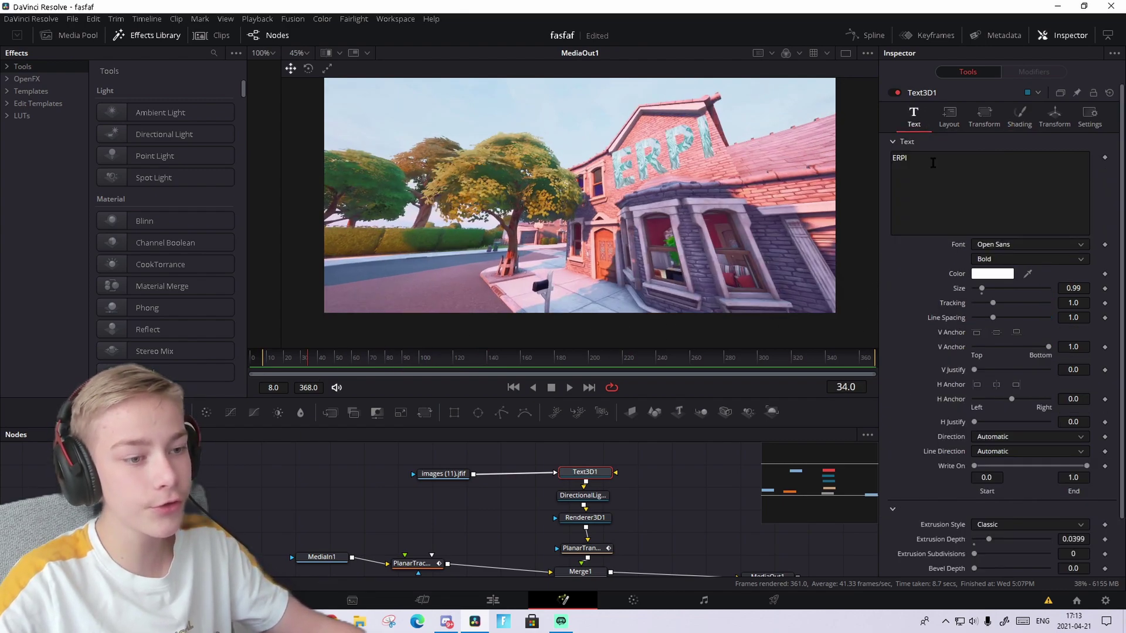
{"action": "right_click", "coordinate": [913, 424]}
{"action": "left_click", "coordinate": [903, 442]}
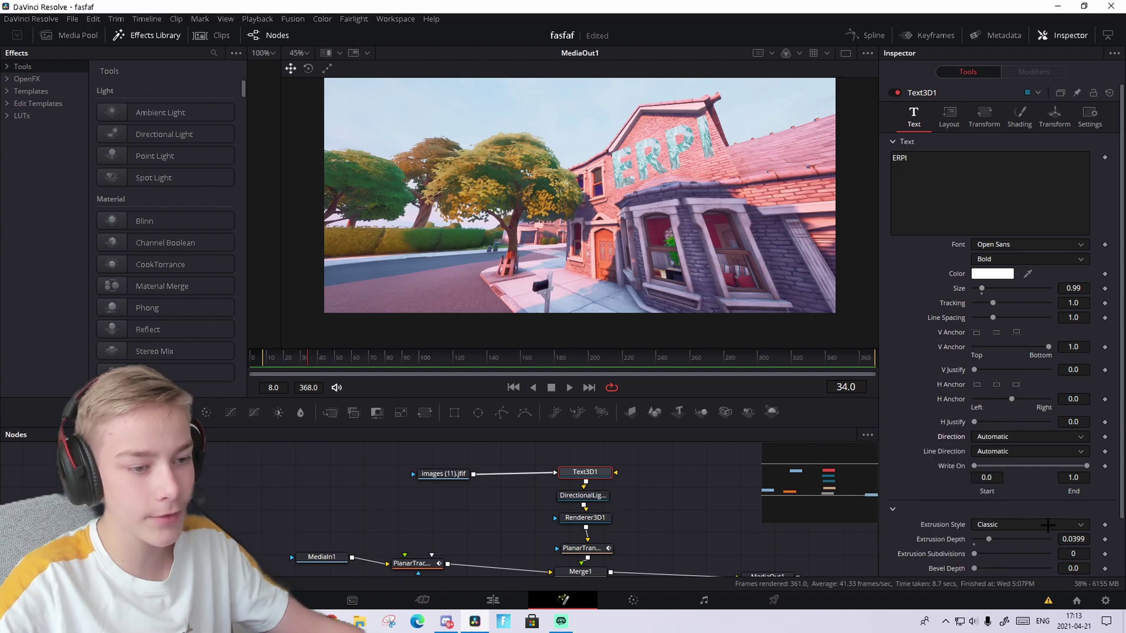
{"action": "left_click_drag", "start_coordinate": [1069, 540], "coordinate": [1106, 541]}
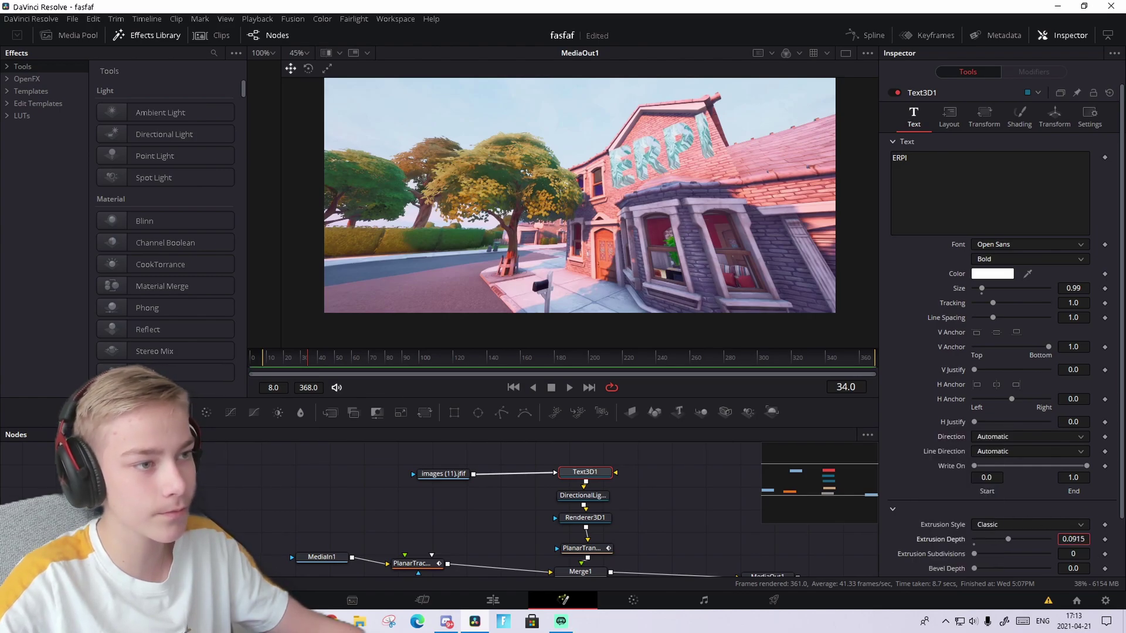
{"action": "left_click_drag", "start_coordinate": [323, 360], "coordinate": [467, 364]}
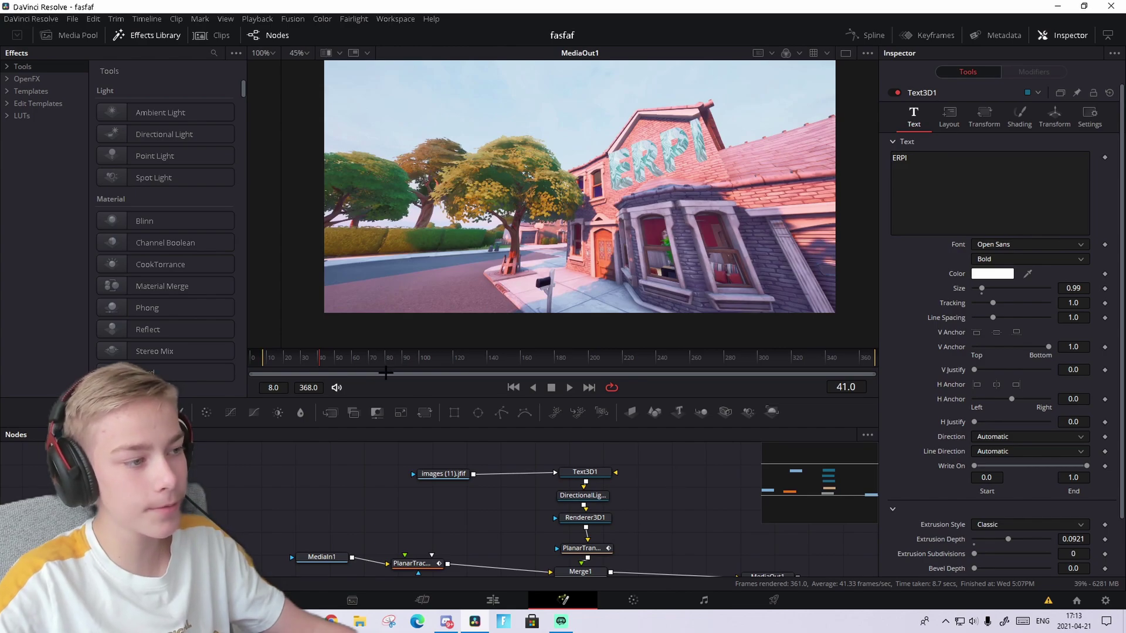
{"action": "mouse_move", "coordinate": [318, 362]}
{"action": "left_mouse_down"}
{"action": "mouse_move", "coordinate": [492, 375]}
{"action": "mouse_move", "coordinate": [315, 366]}
{"action": "mouse_move", "coordinate": [329, 367]}
{"action": "left_mouse_up"}
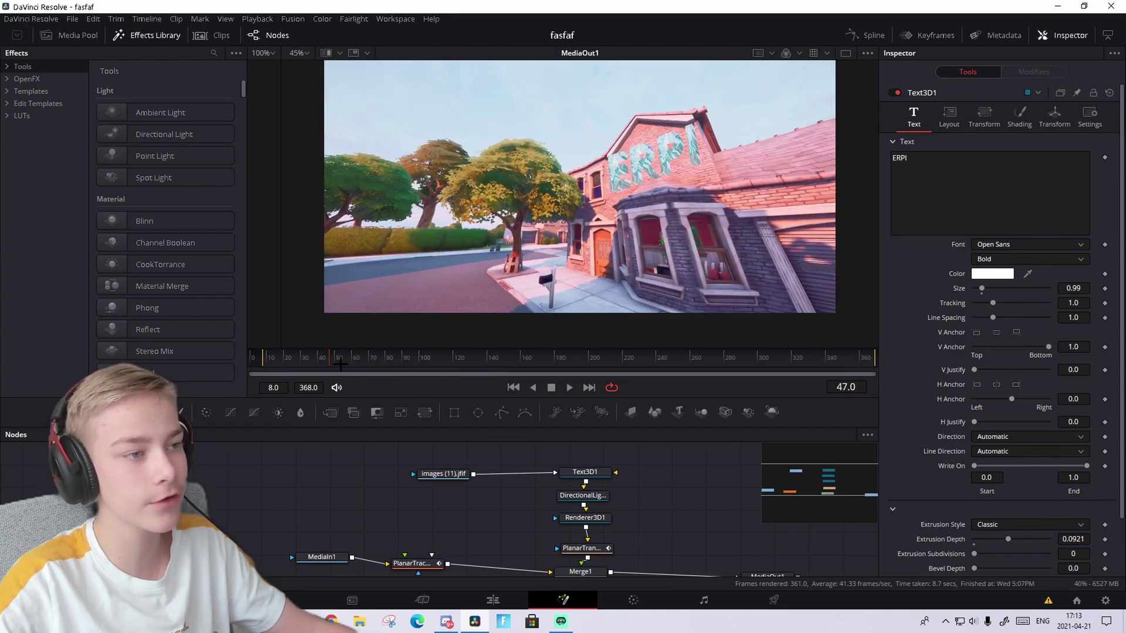